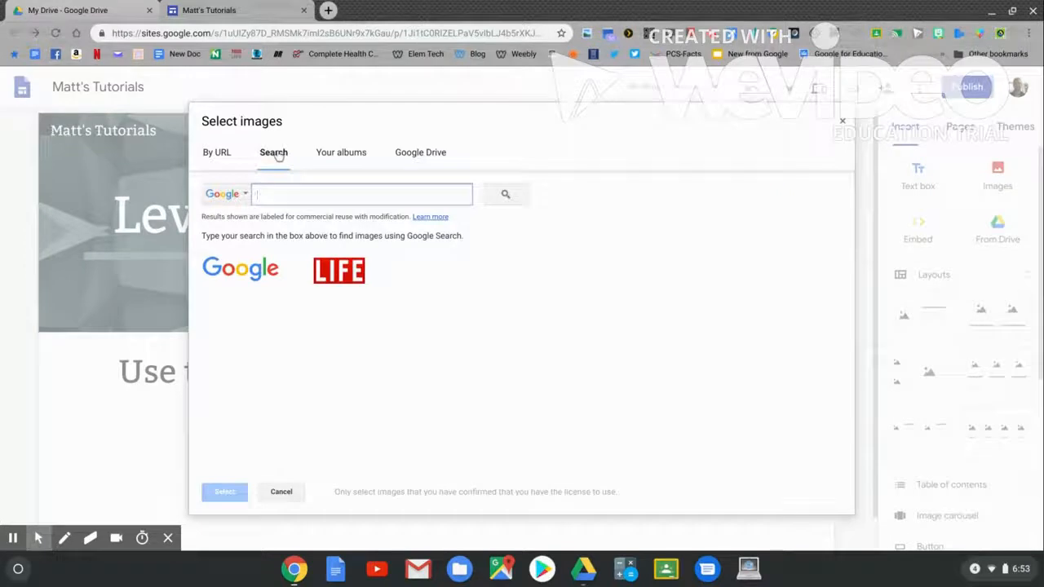
- Search Google images for "google" and insert the multicolored Google wordmark logo into the home page
text(google)
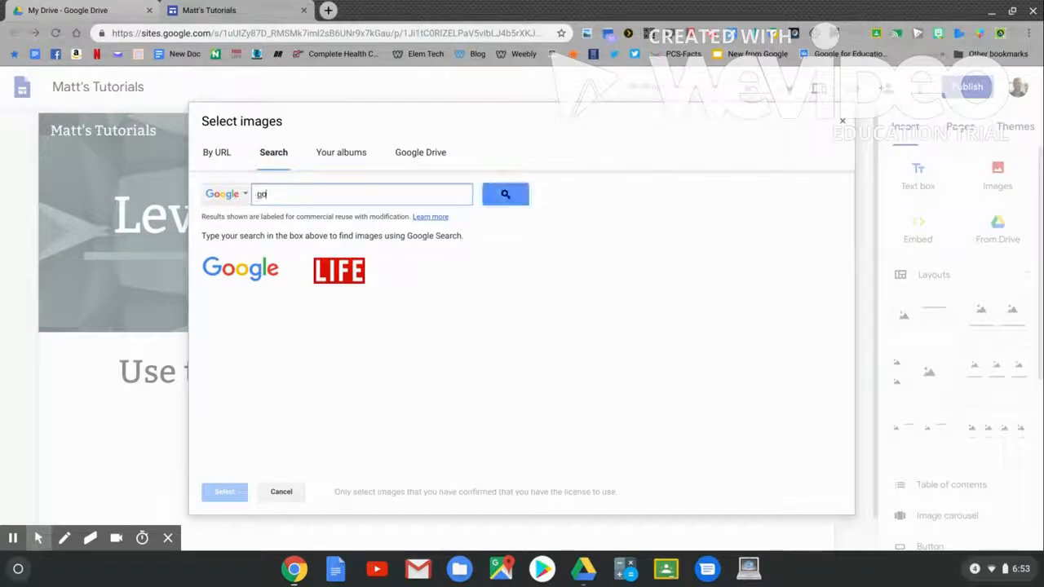
key(Return)
scroll(489, 255, down, 5)
scroll(489, 255, down, 1)
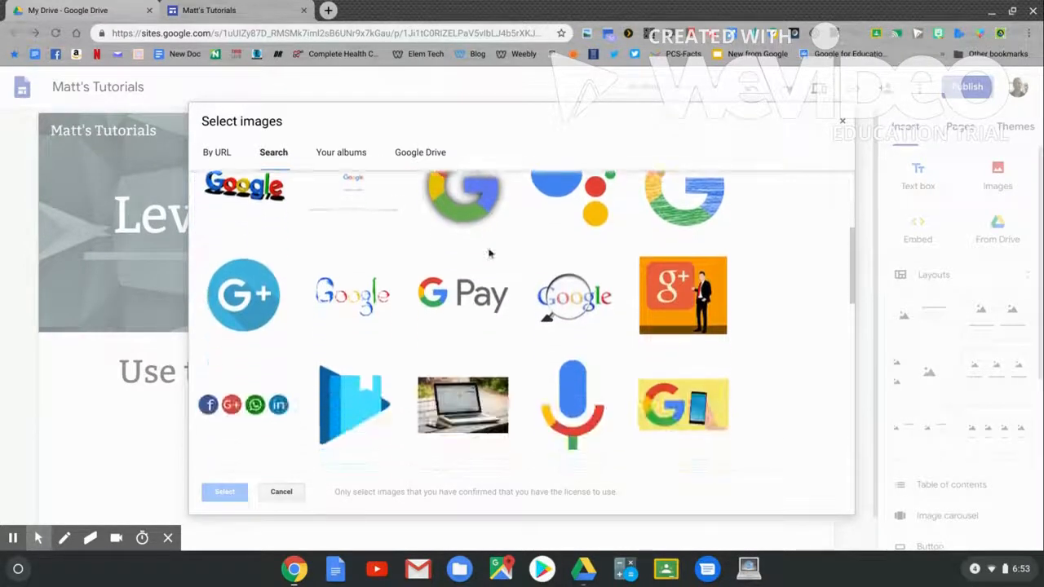
scroll(489, 252, up, 5)
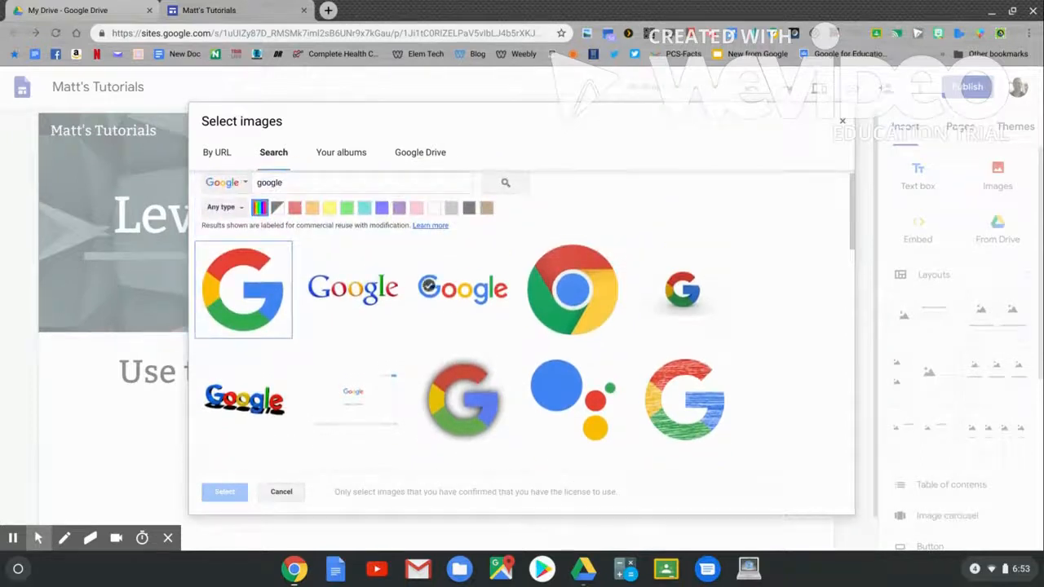
click(464, 284)
click(236, 491)
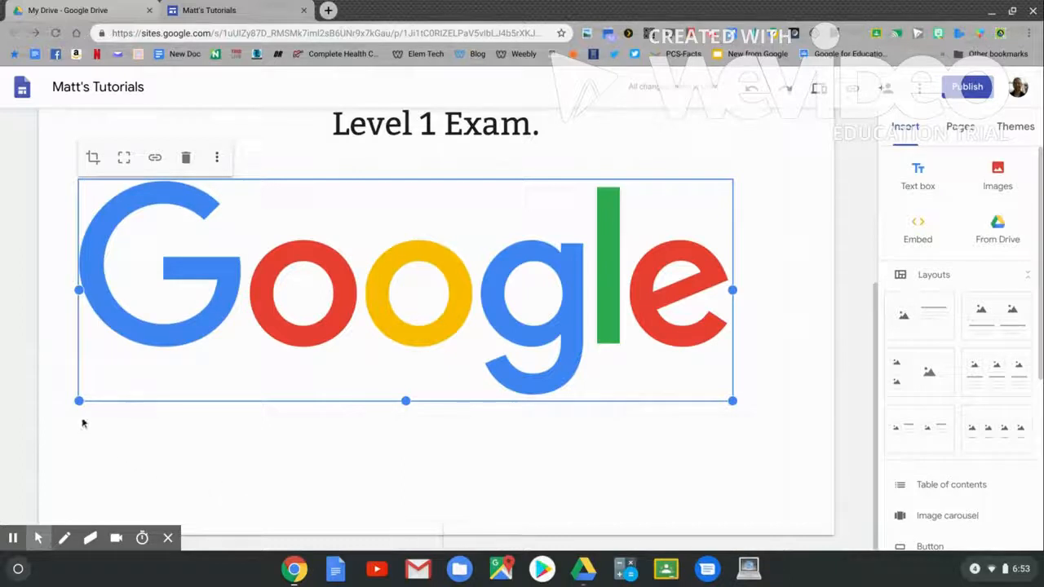
- Shrink the Google logo to about a third of its width, uncropped, and center it beneath the introductory text
drag(79, 401, 94, 392)
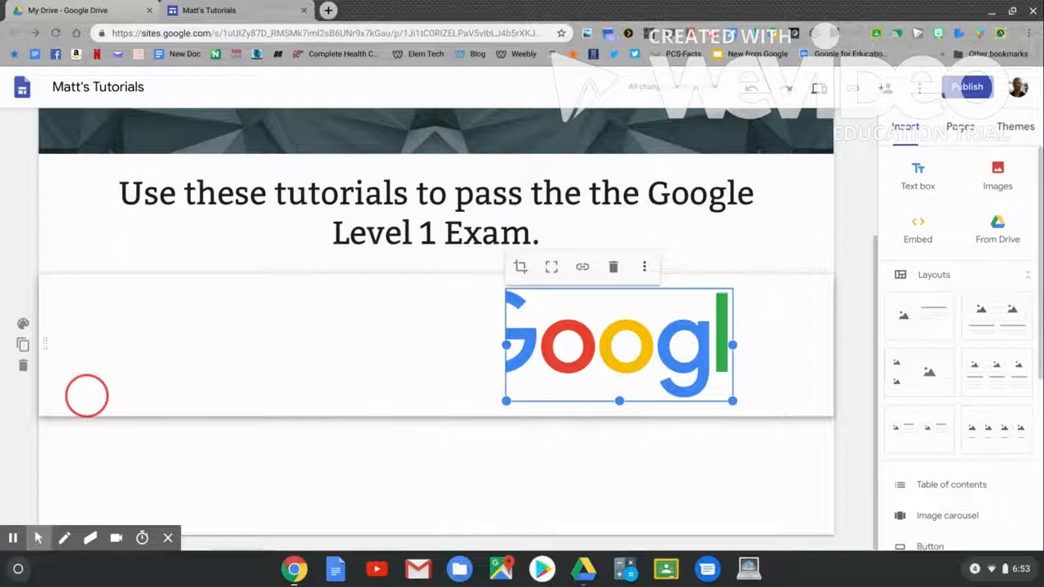
click(551, 269)
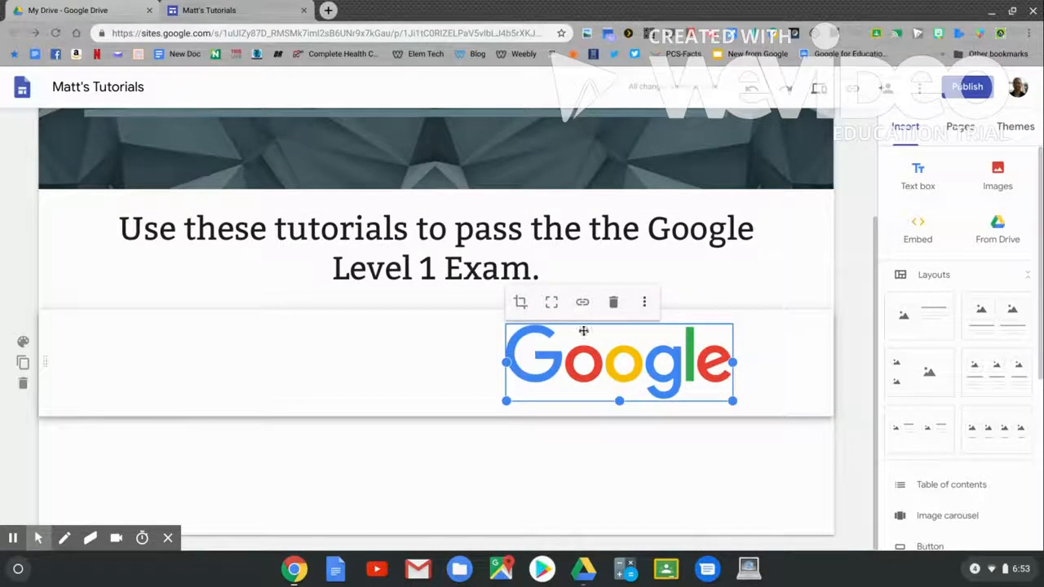
drag(585, 348, 459, 347)
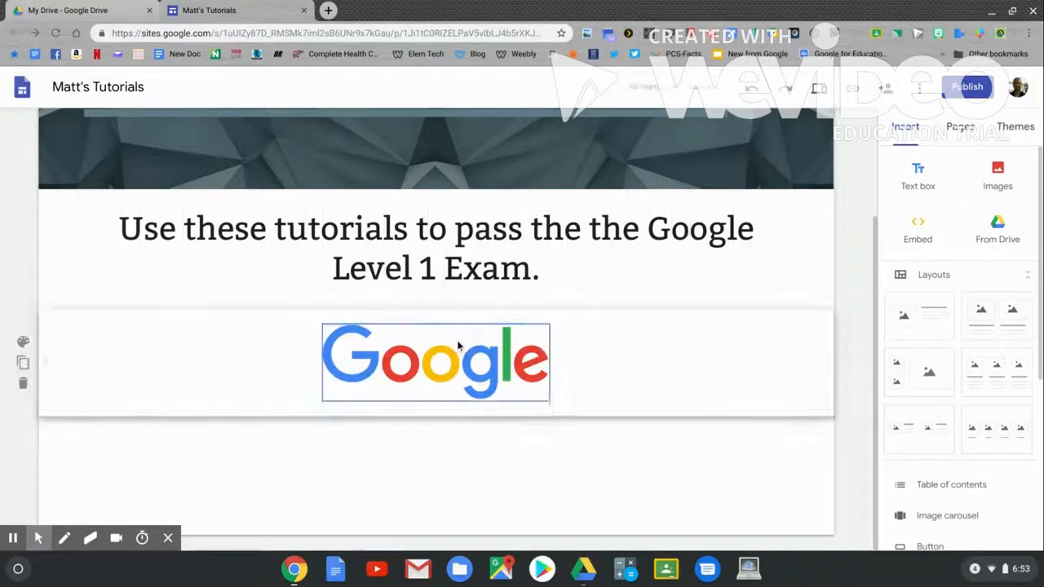
click(450, 353)
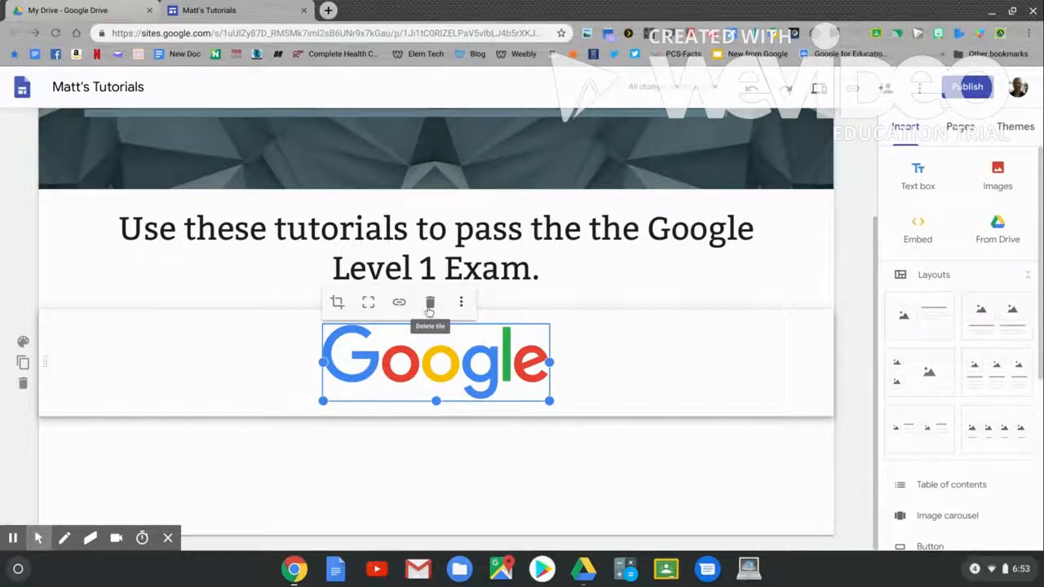
click(462, 301)
mouse_move(464, 310)
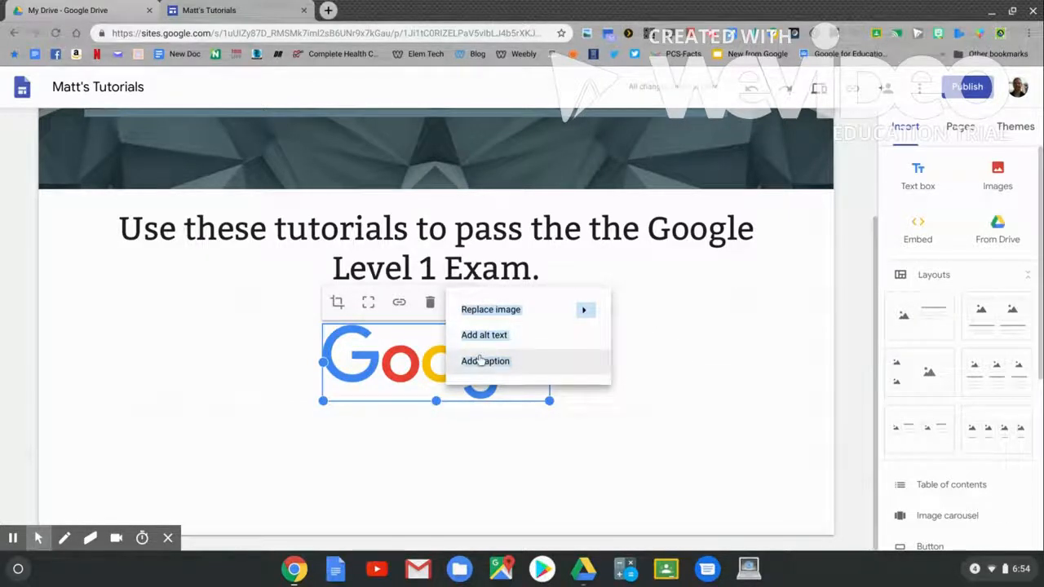
click(414, 442)
scroll(413, 442, up, 2)
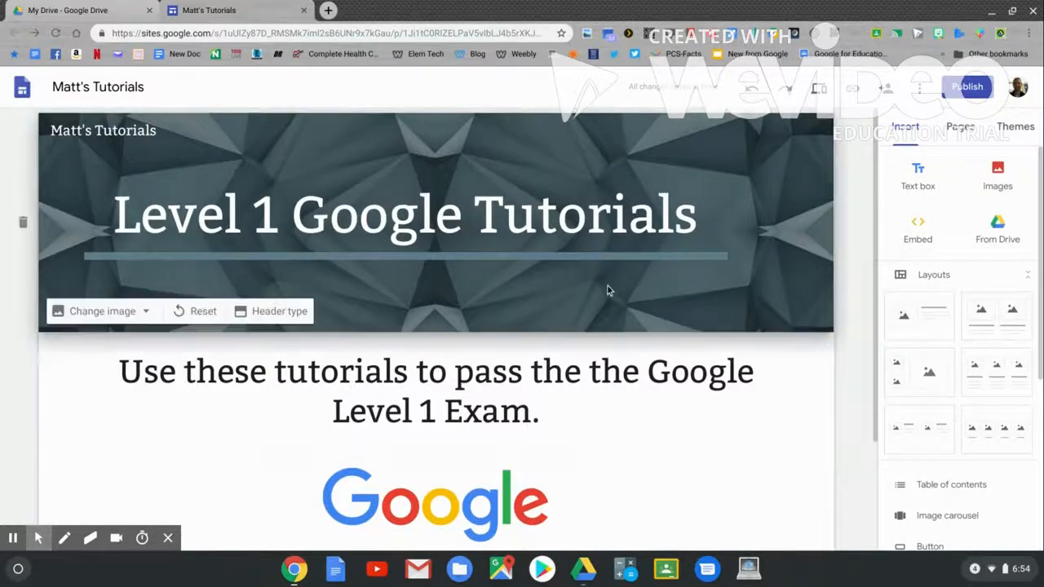
- Add a new page named "Google Sheets" to the site
click(965, 133)
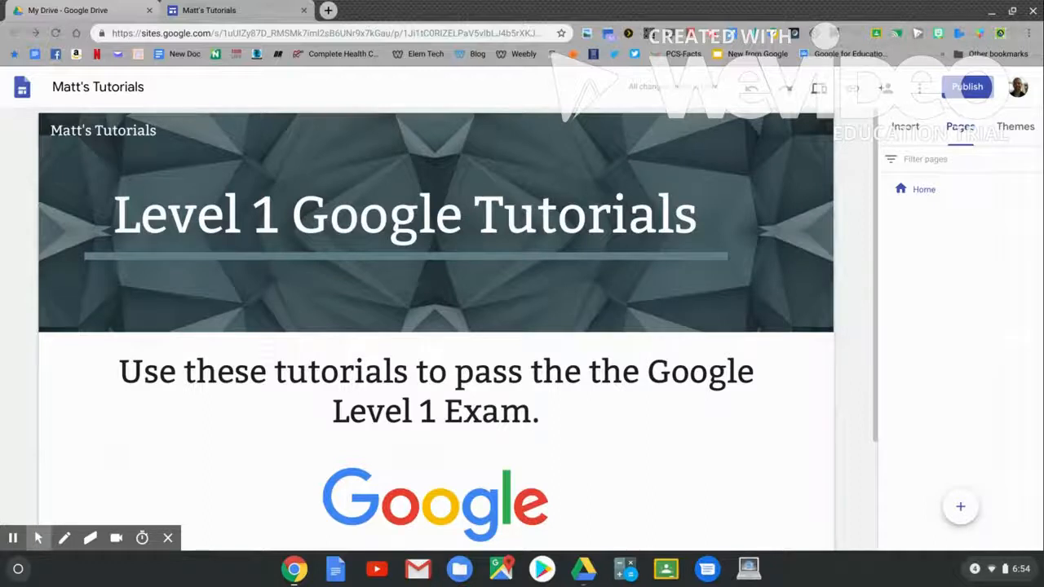
click(961, 506)
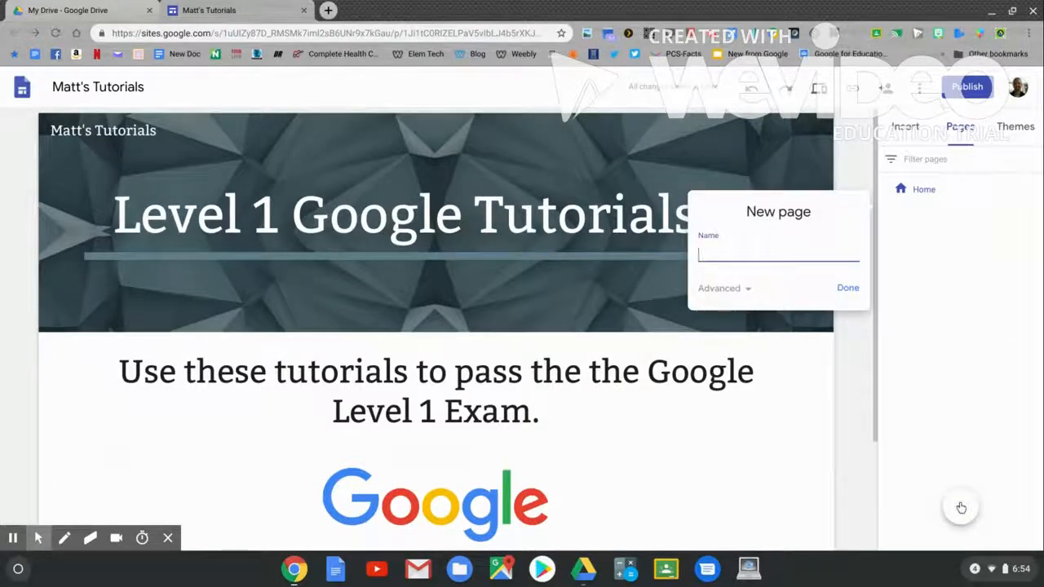
text(Google Sheets)
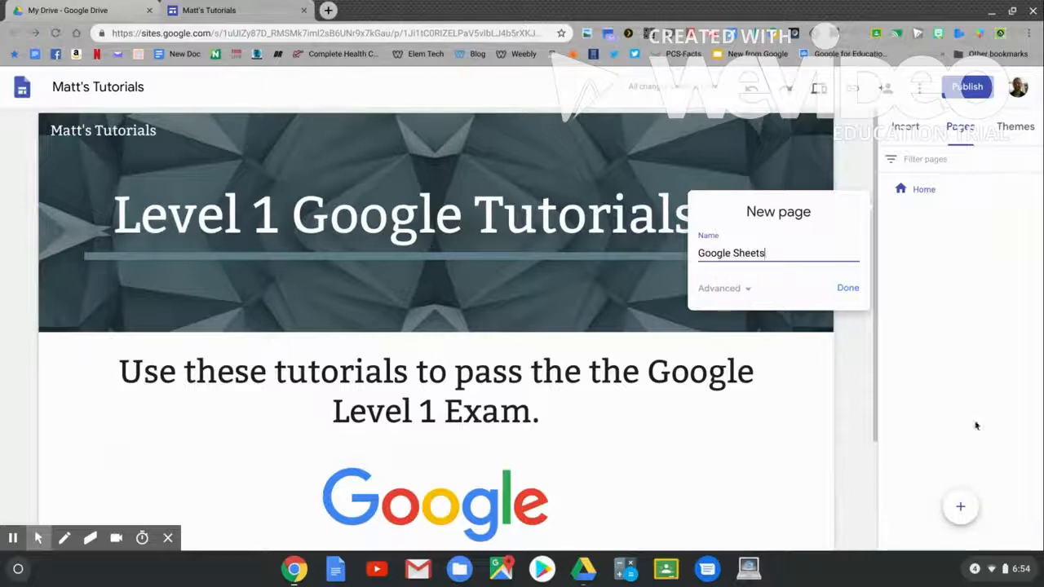
click(848, 287)
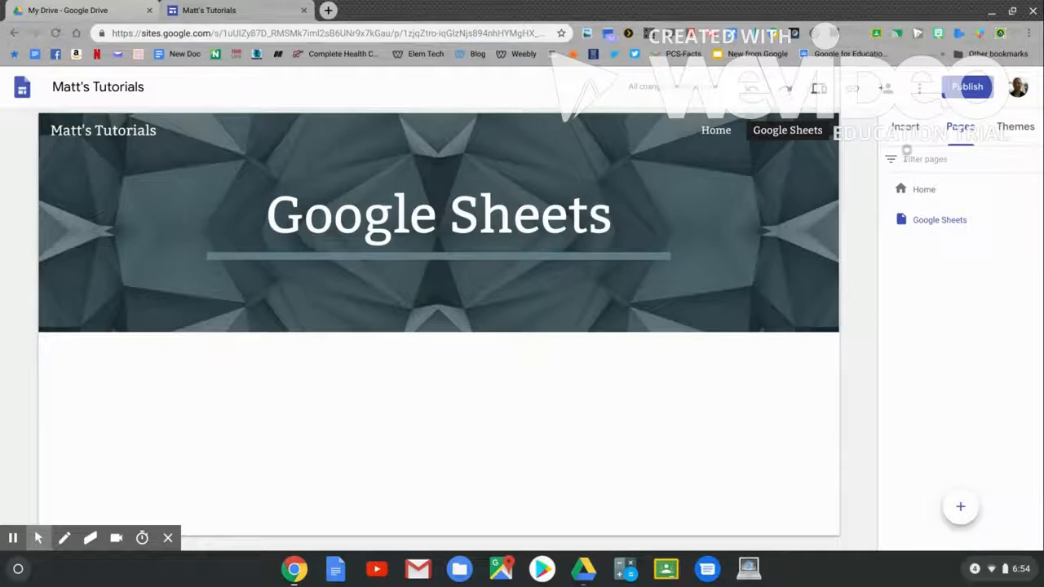
- Add the two-column image-and-text layout and place the uploaded YouTube video "Google Sheets Part 1 - Google Level 1 Training" in its left placeholder
click(904, 130)
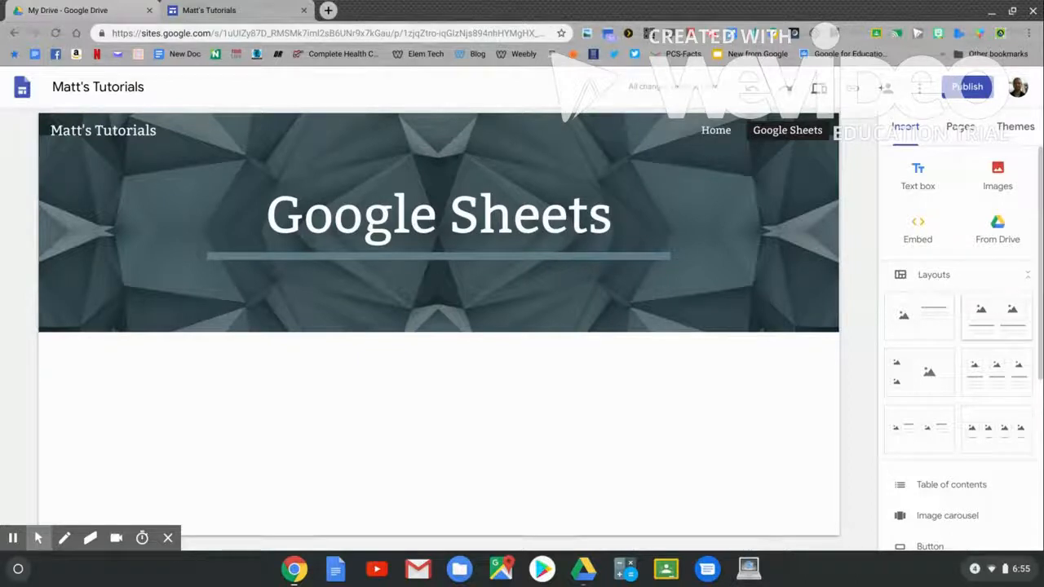
click(997, 314)
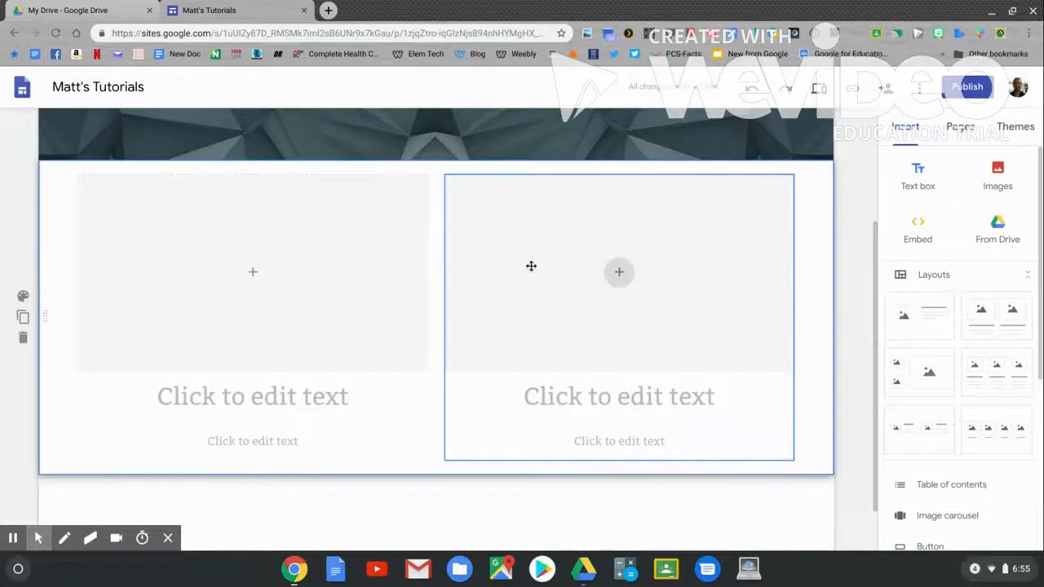
click(252, 274)
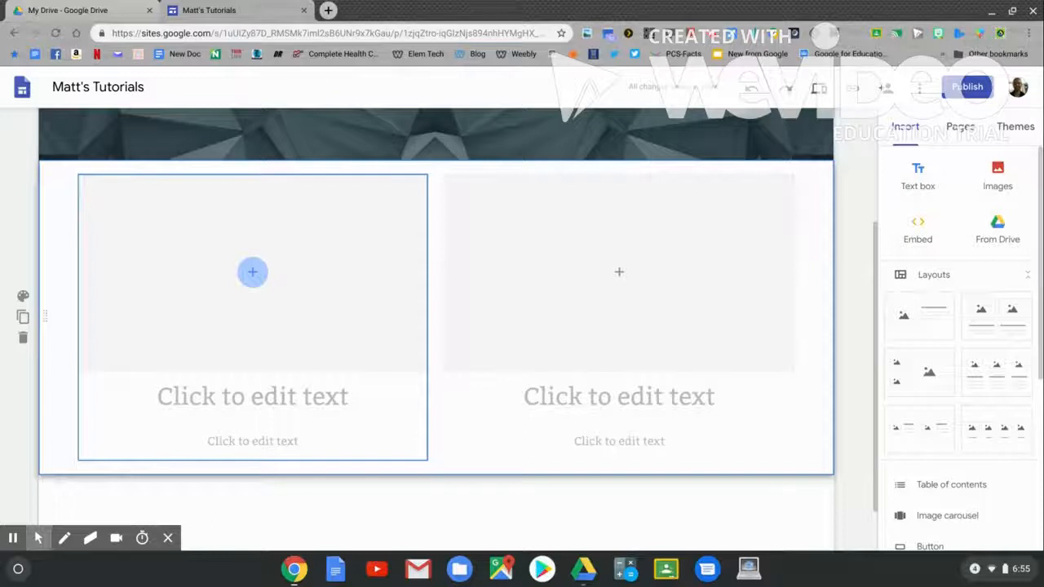
click(252, 272)
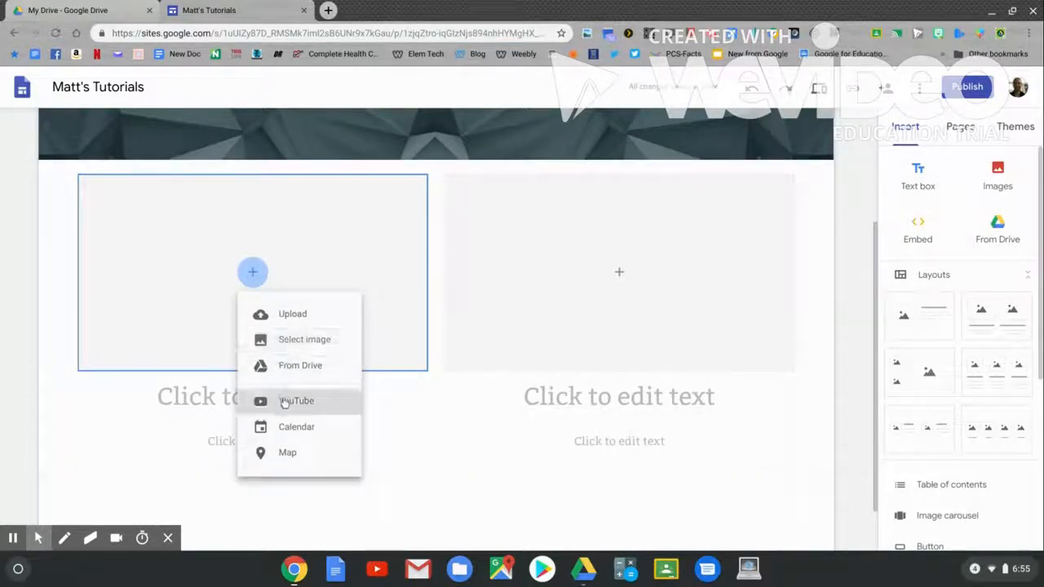
click(284, 400)
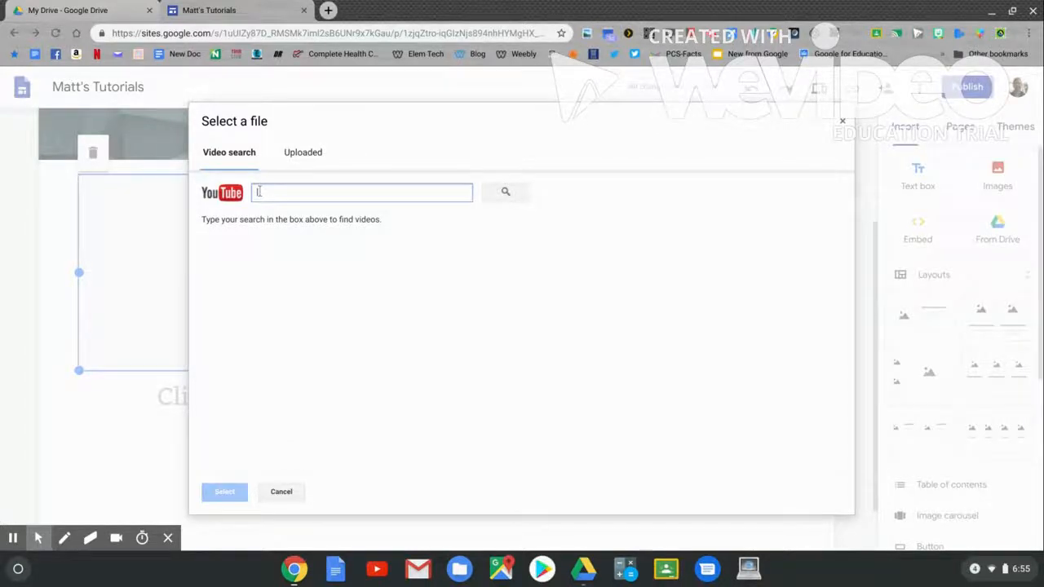
click(292, 154)
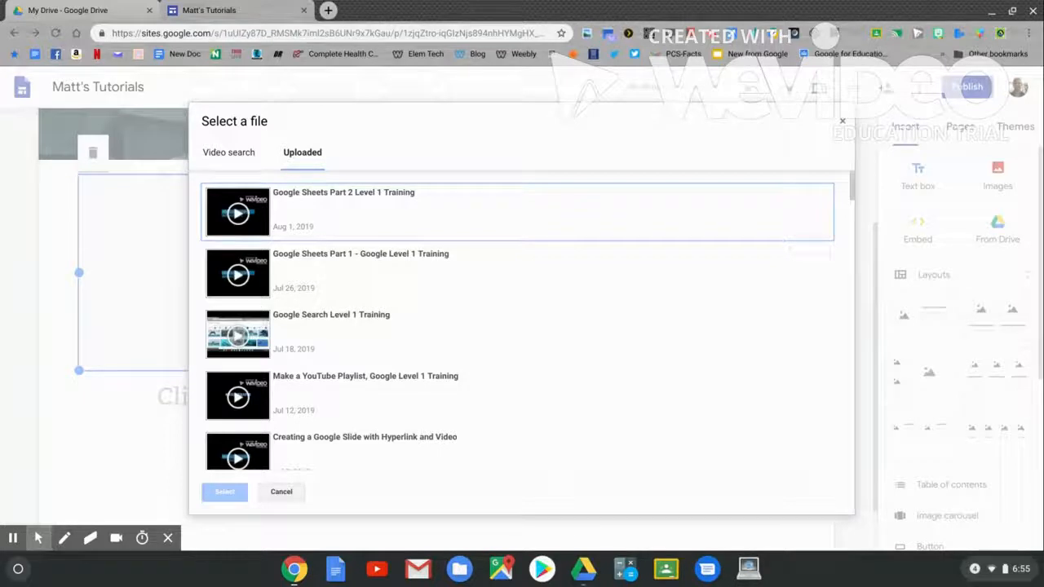
click(298, 267)
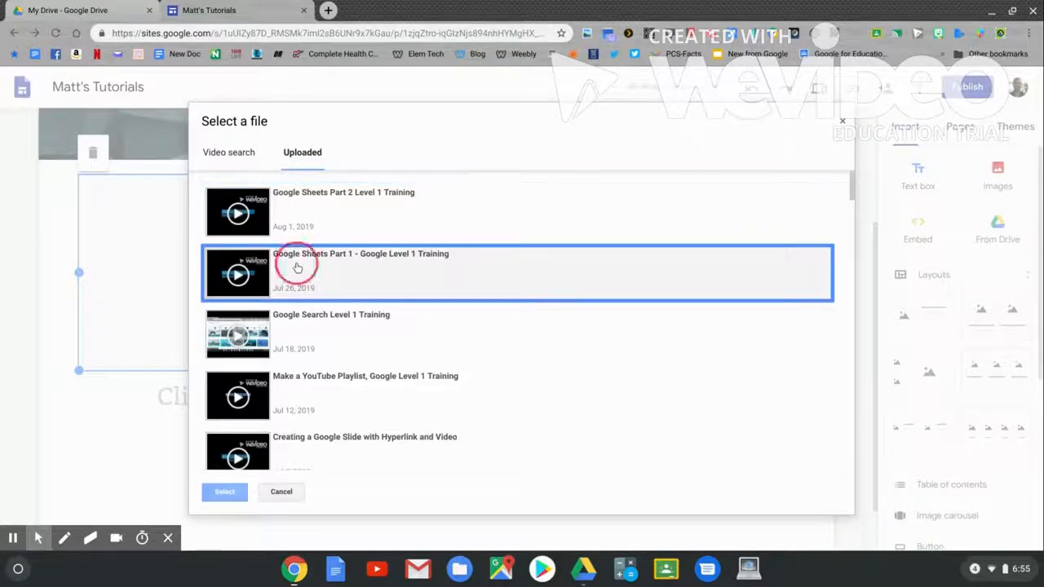
click(225, 492)
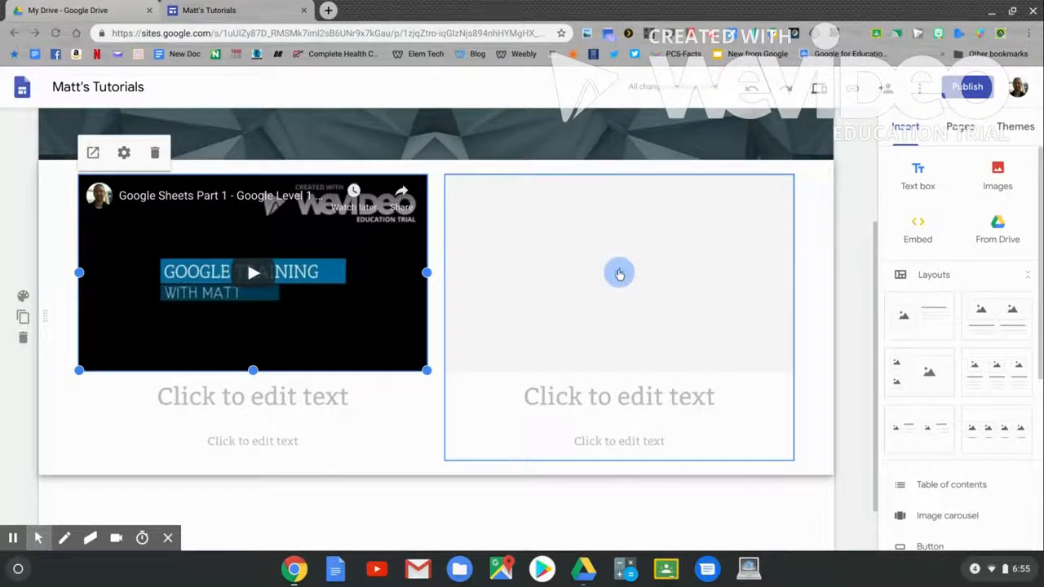
- Fill the layout's right placeholder with the uploaded YouTube video "Google Sheets Part 2 Level 1 Training"
click(619, 274)
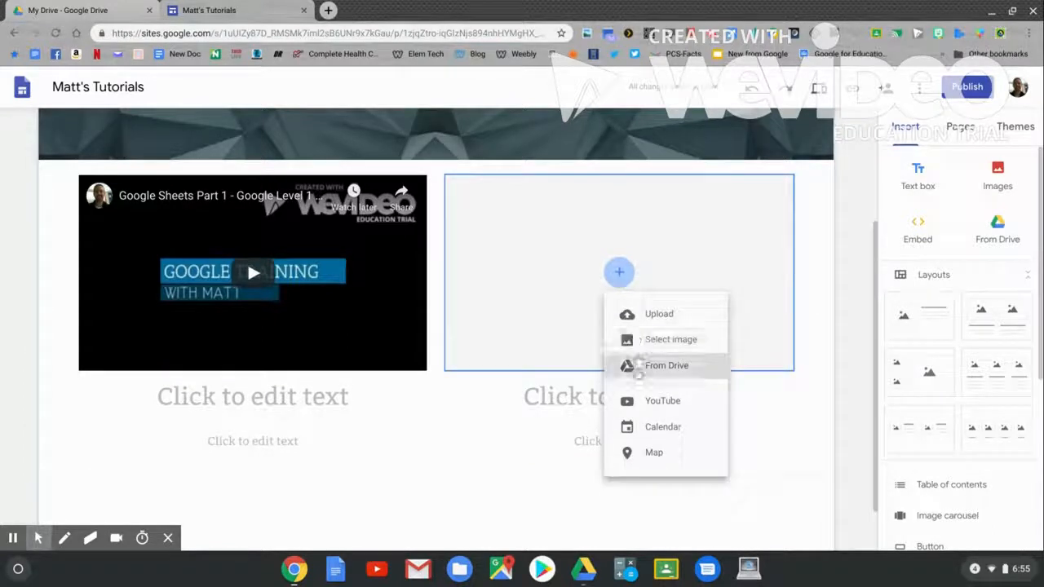
click(637, 402)
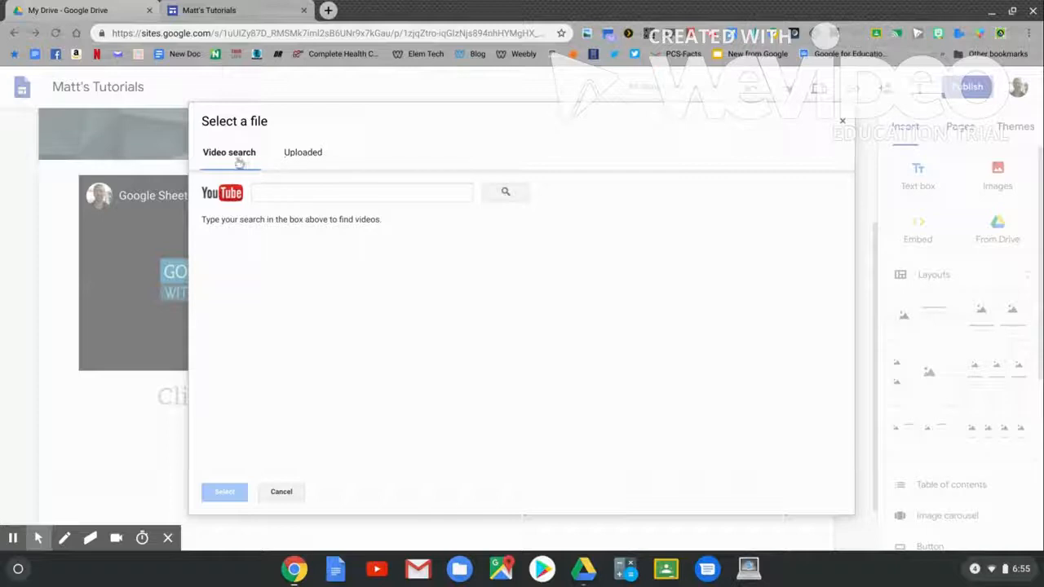
click(310, 156)
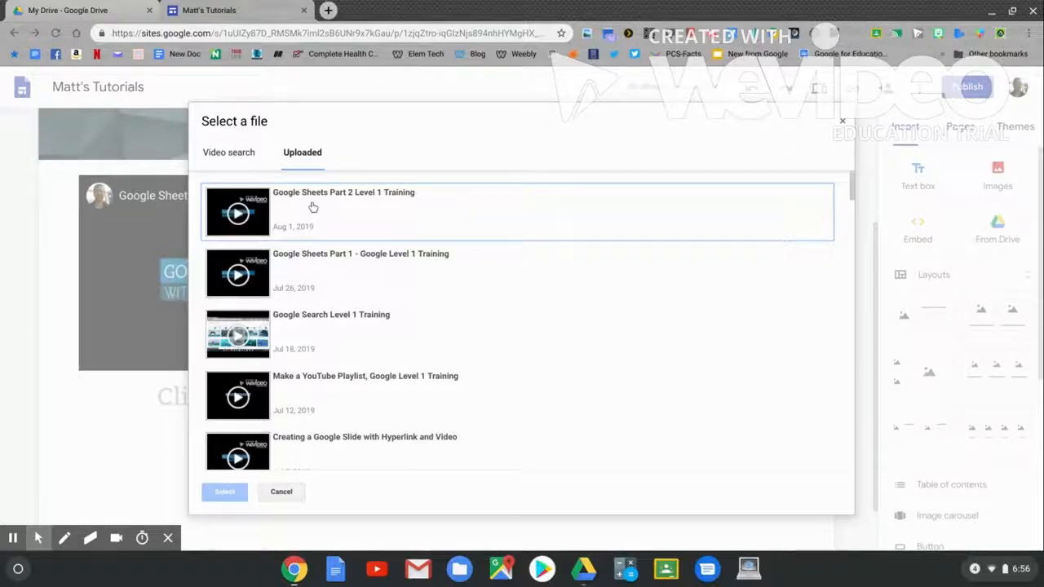
click(310, 206)
click(225, 491)
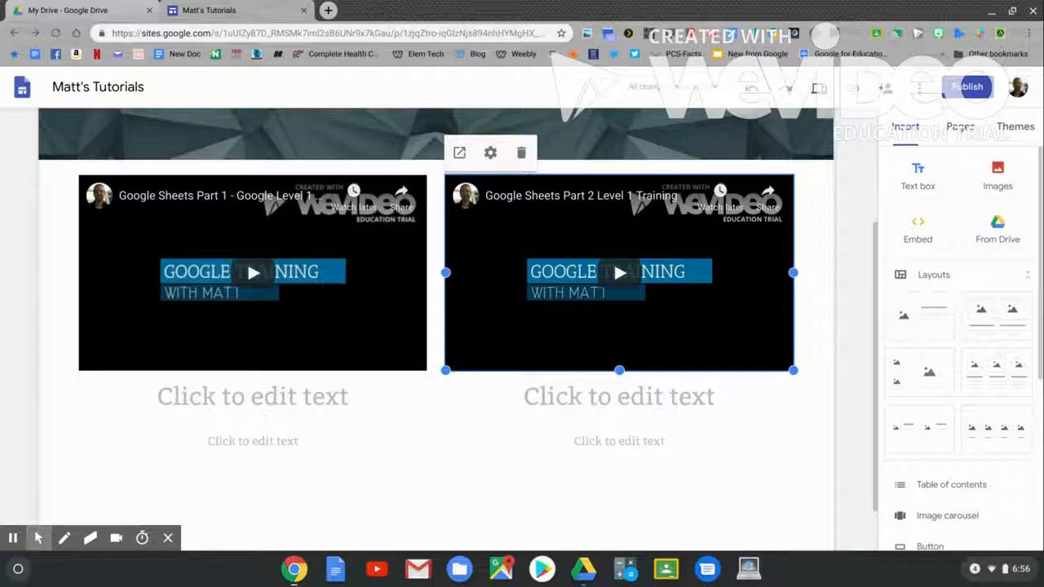
- Title the left video "Google Sheets Part 1" and the right video "Google Sheets Part 2"
click(229, 397)
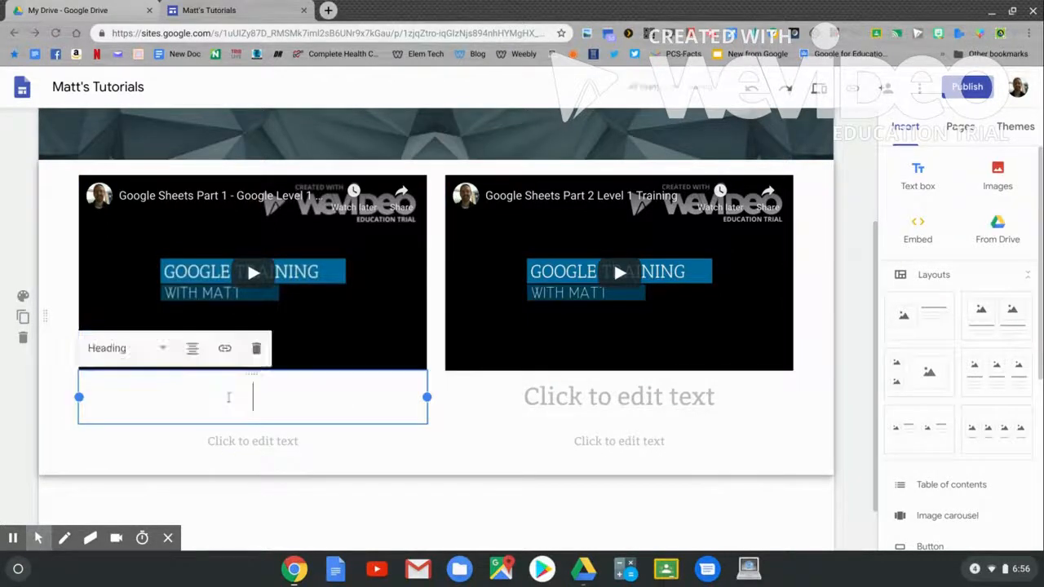
text(Google Sheets Part 1)
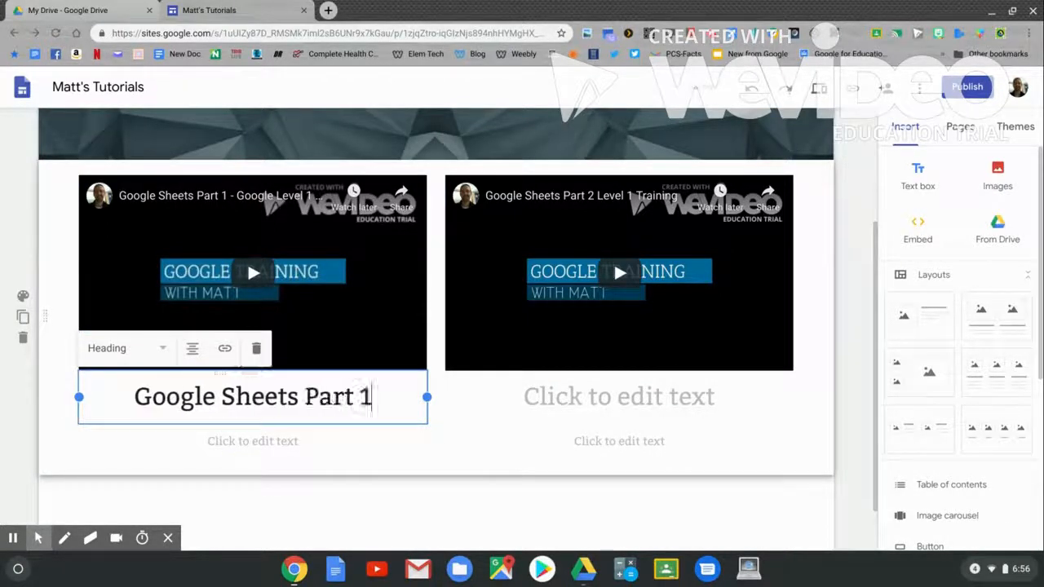
click(619, 397)
text(Google Sheets Part 2)
- Delete the empty description text boxes beneath both video headings
click(321, 447)
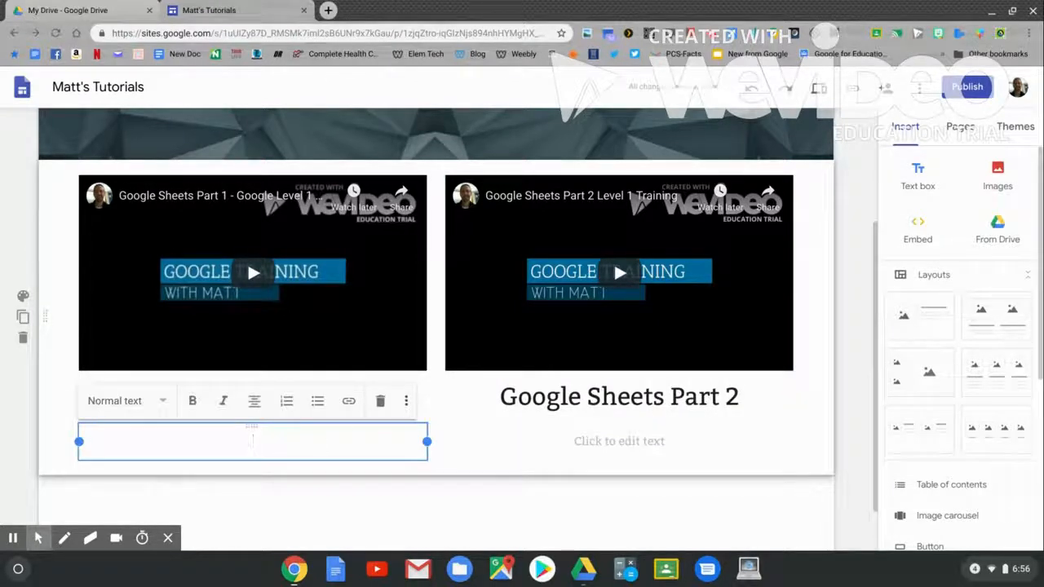
click(379, 412)
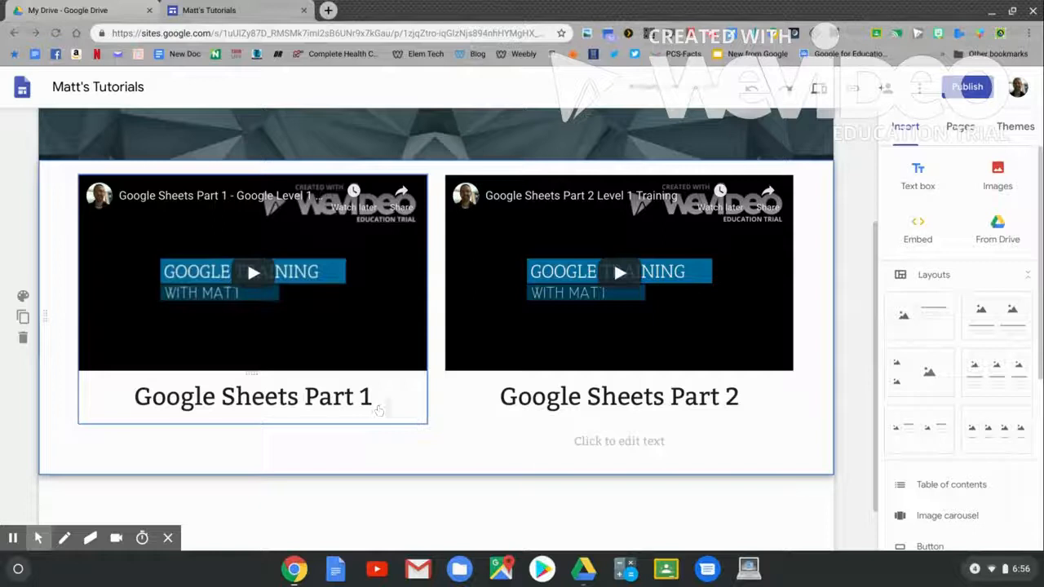
click(656, 447)
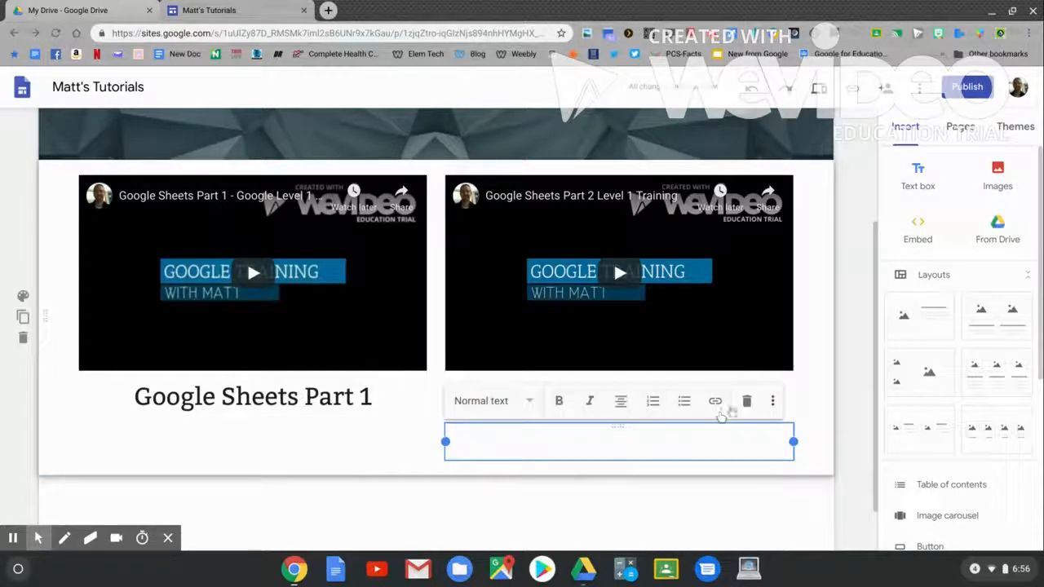
click(746, 401)
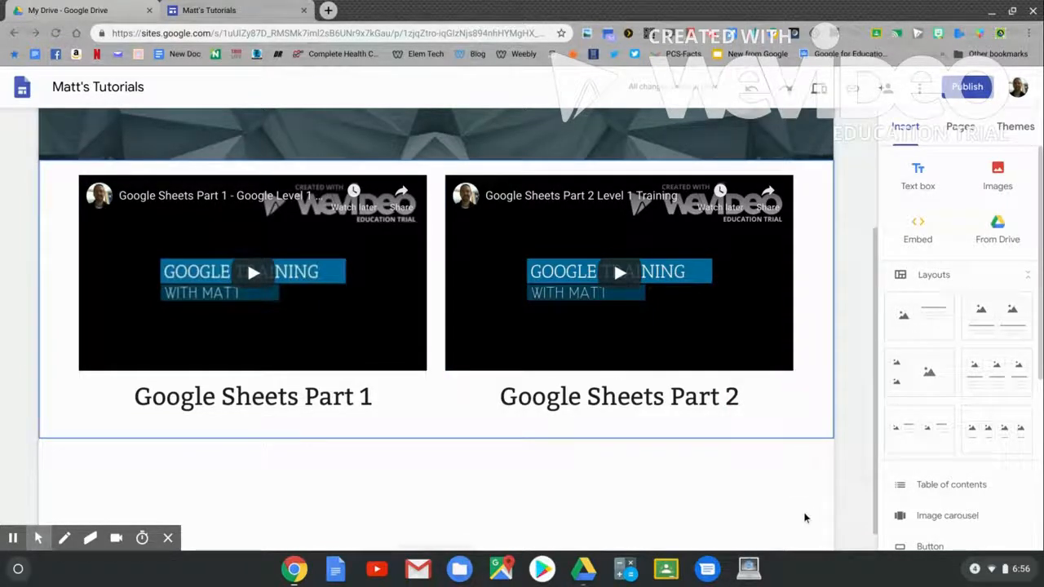
- Add a new page named "Google Quiz" to the site
scroll(804, 517, up, 2)
scroll(804, 517, down, 2)
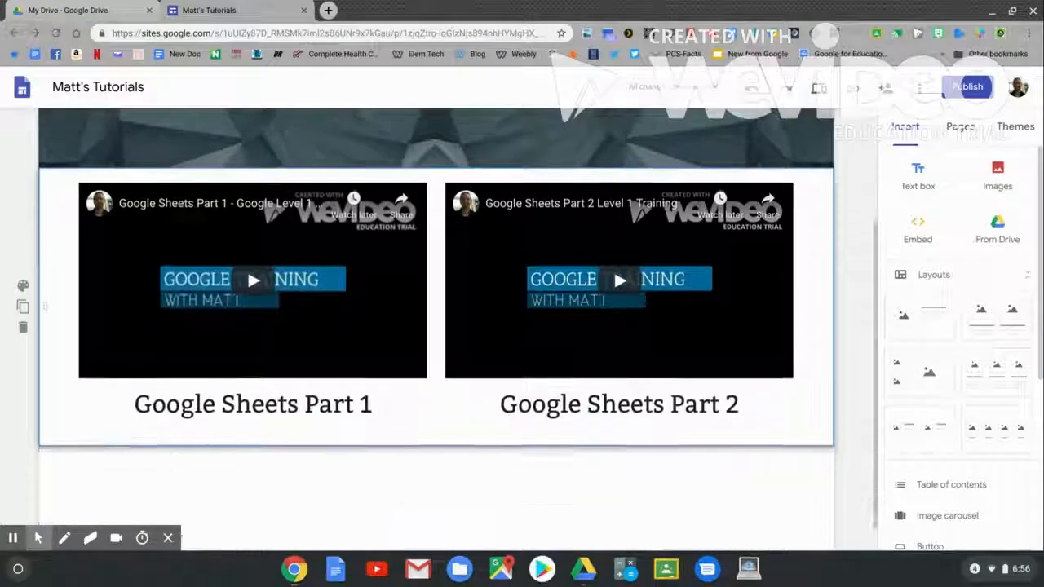
scroll(436, 326, up, 3)
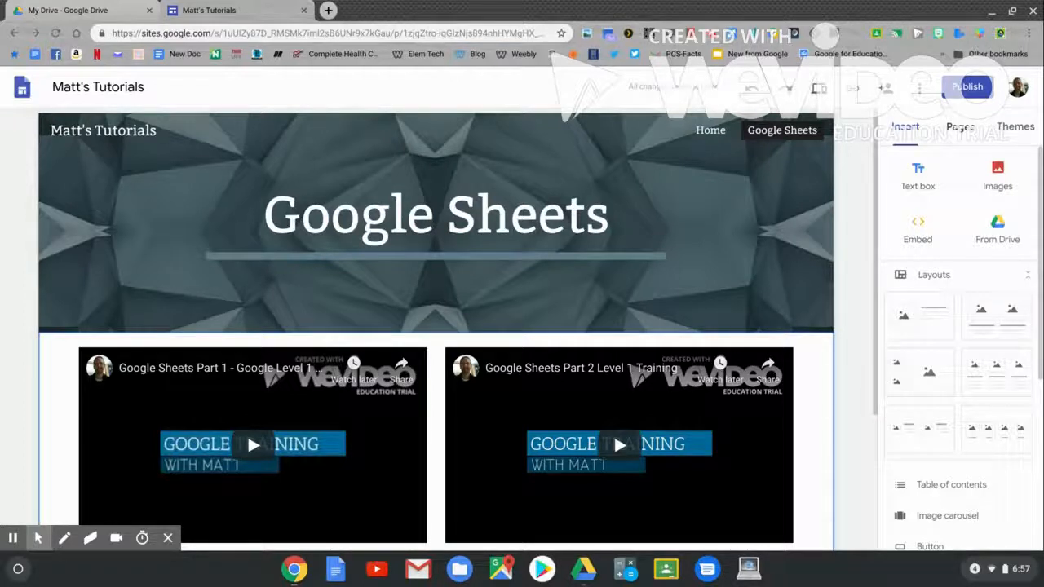
click(960, 128)
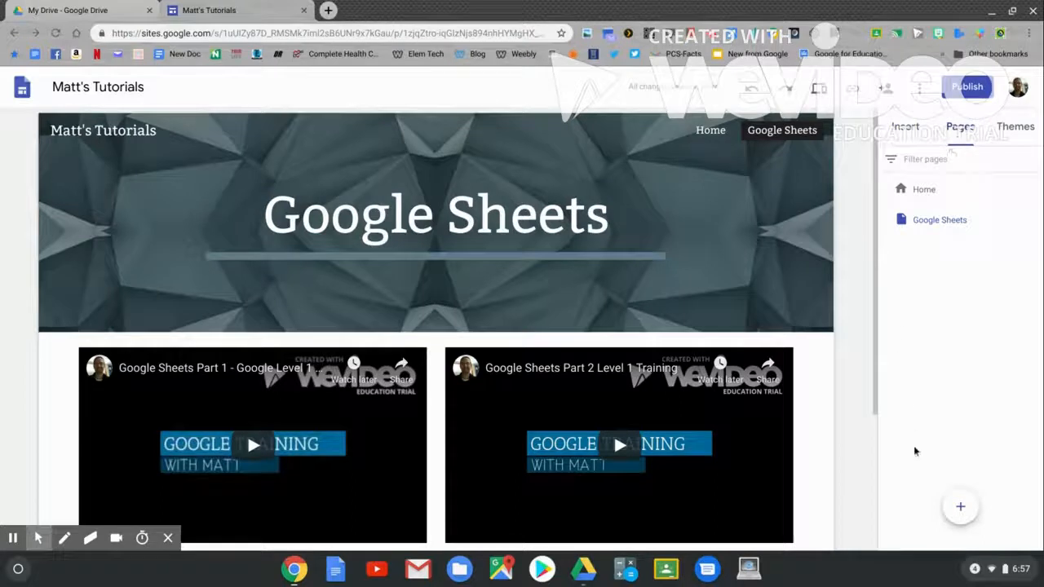
click(959, 505)
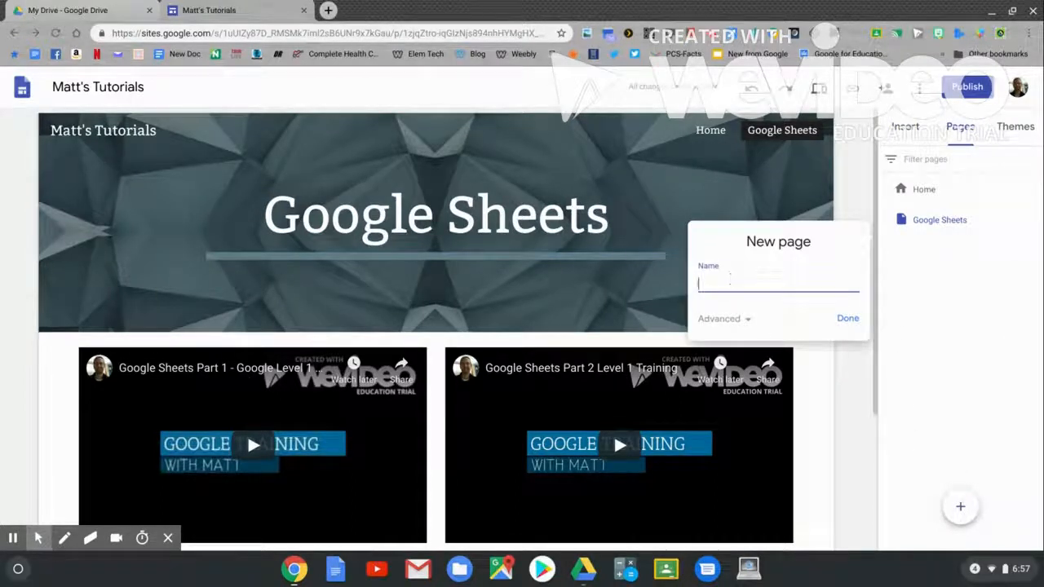
text(Google Quiz)
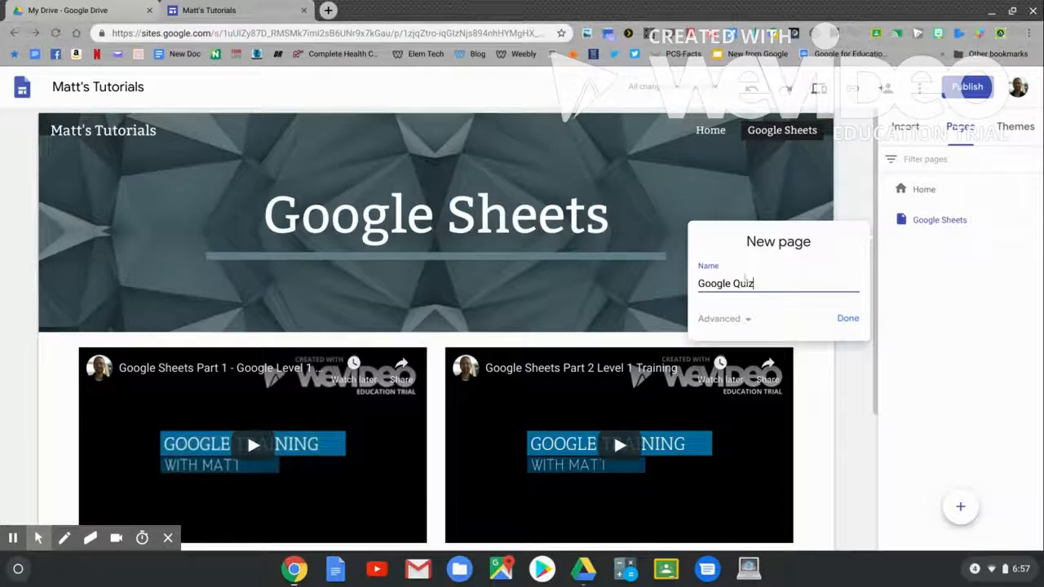
click(848, 319)
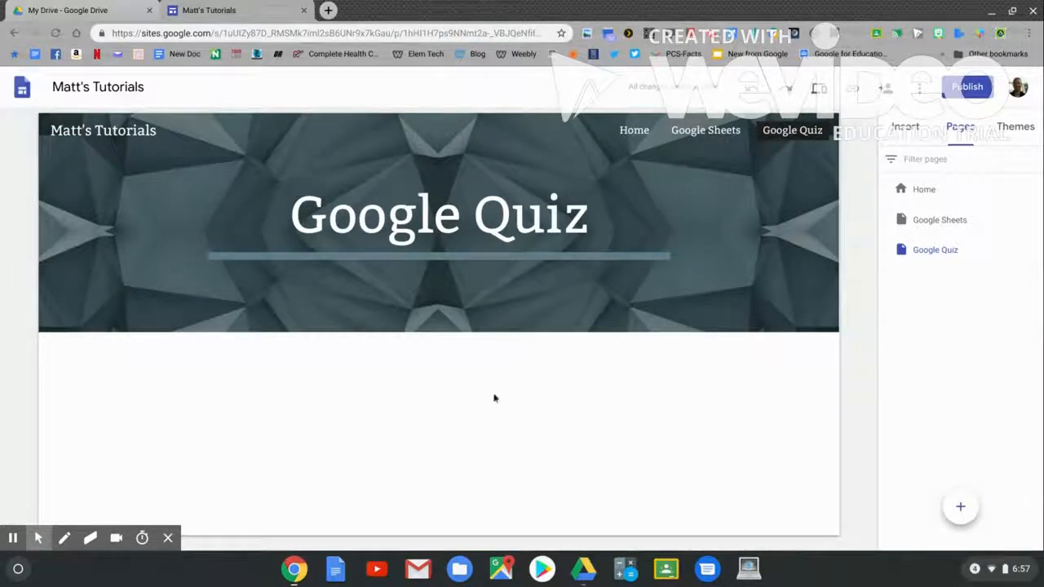
- Insert the recent Drive form "Sample Google Quiz" on the Google Quiz page and enlarge it to the full content width
double_click(421, 400)
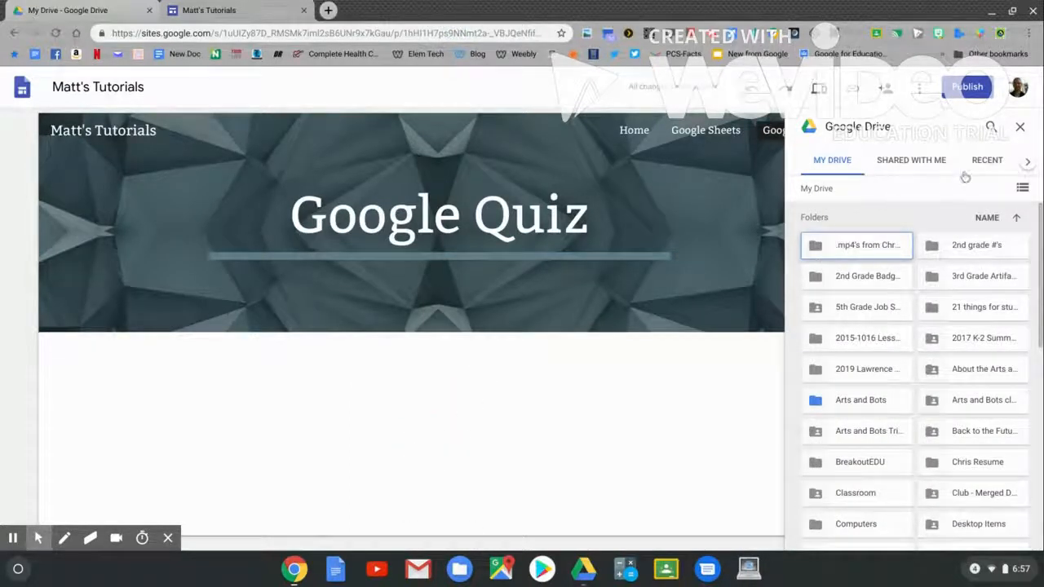
click(985, 162)
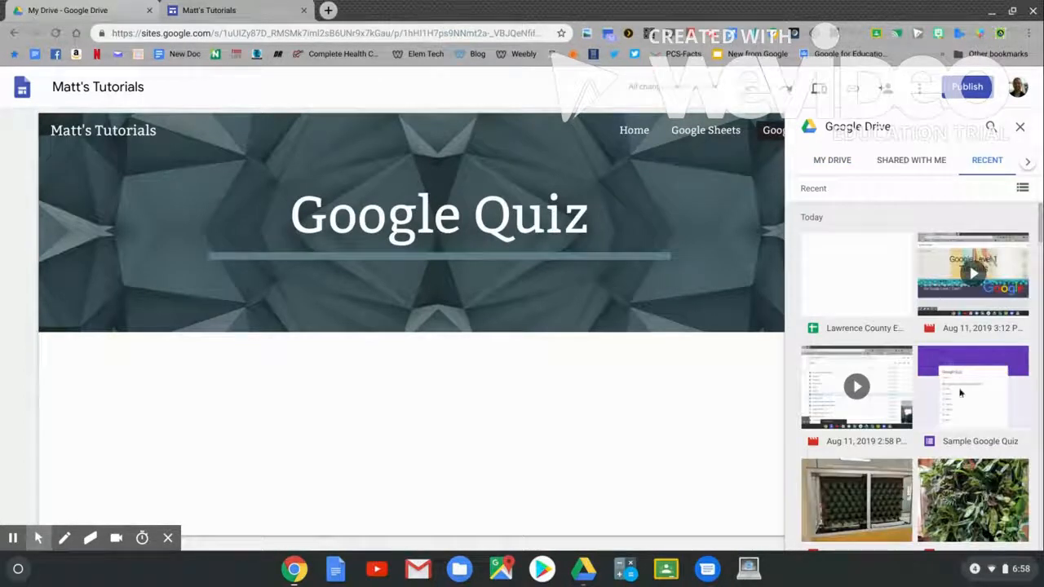
click(960, 393)
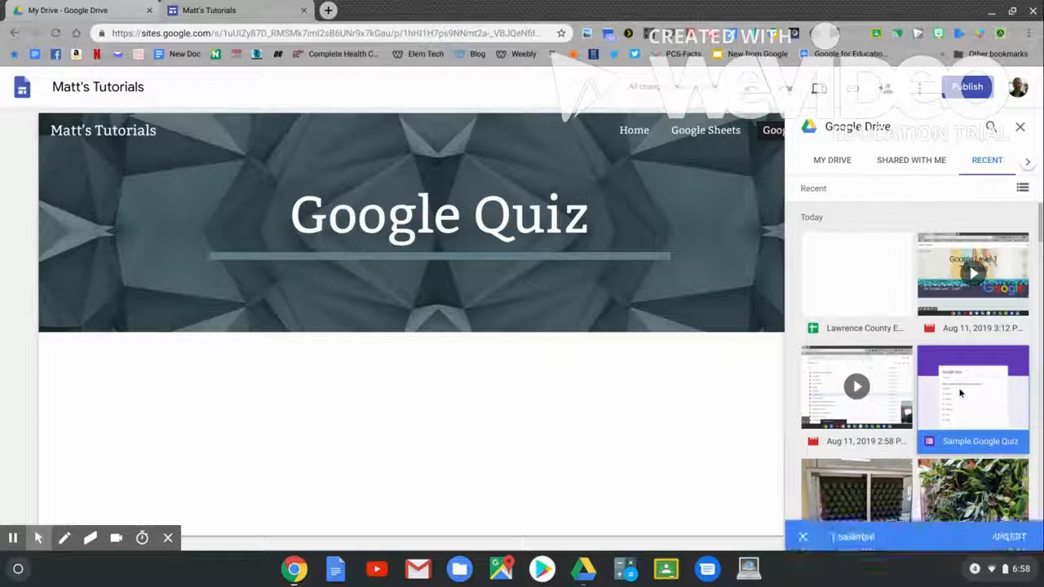
click(1008, 534)
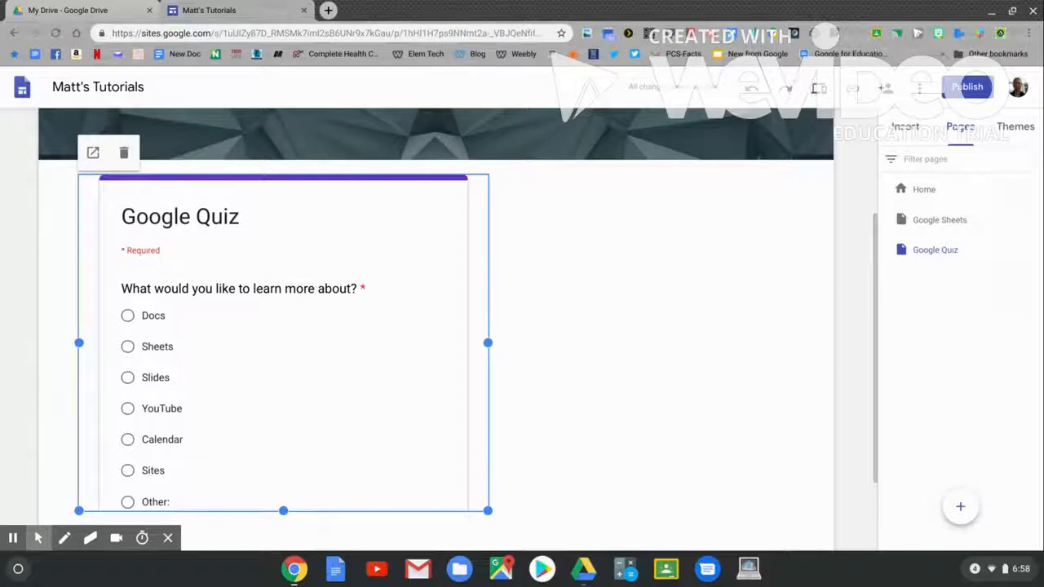
drag(487, 511, 497, 508)
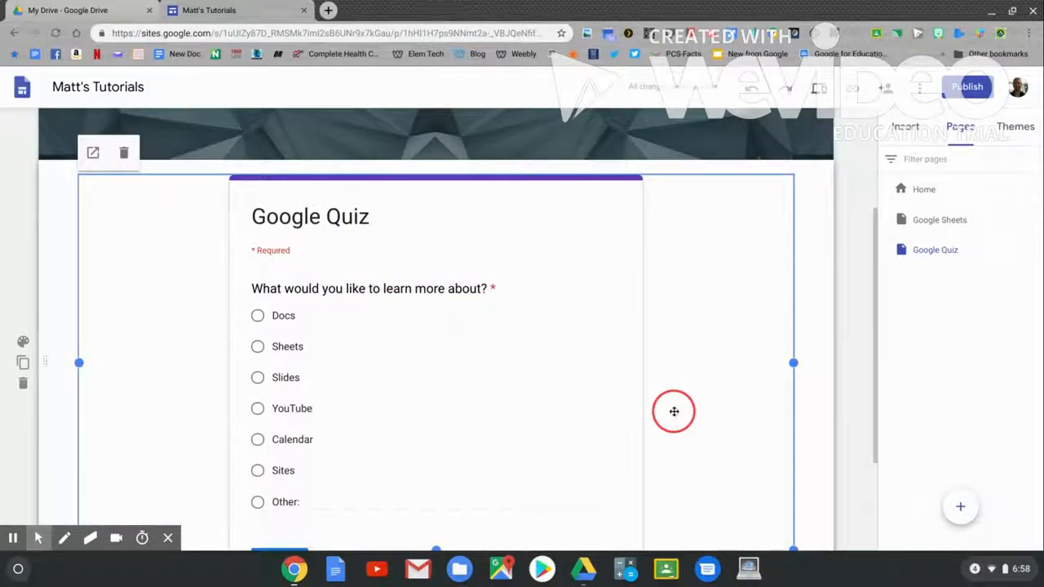
- Nest the Google Sheets and Google Quiz pages as subpages under Home
scroll(673, 411, up, 2)
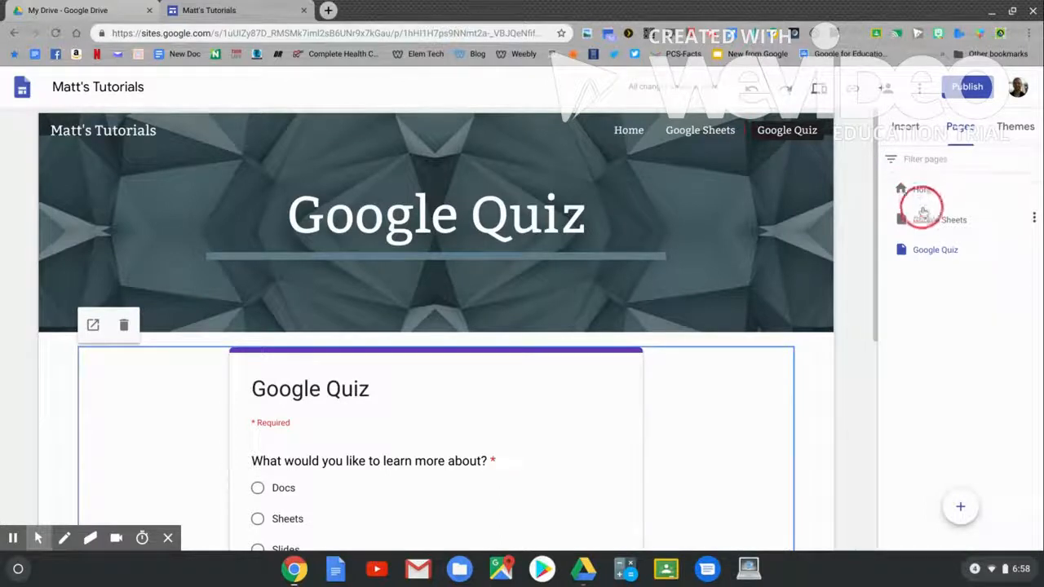
drag(923, 225, 959, 197)
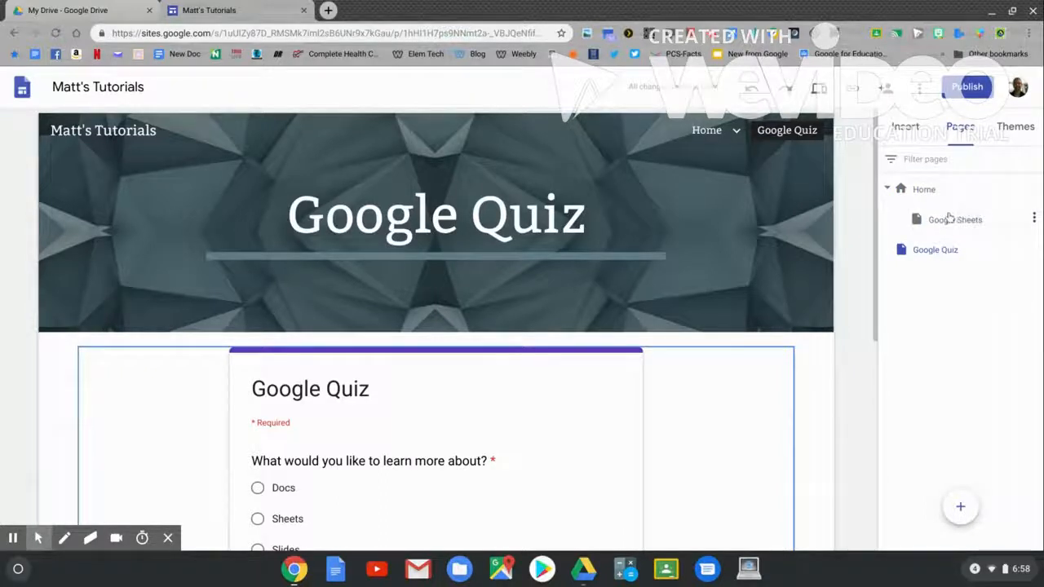
click(926, 254)
drag(926, 253, 943, 187)
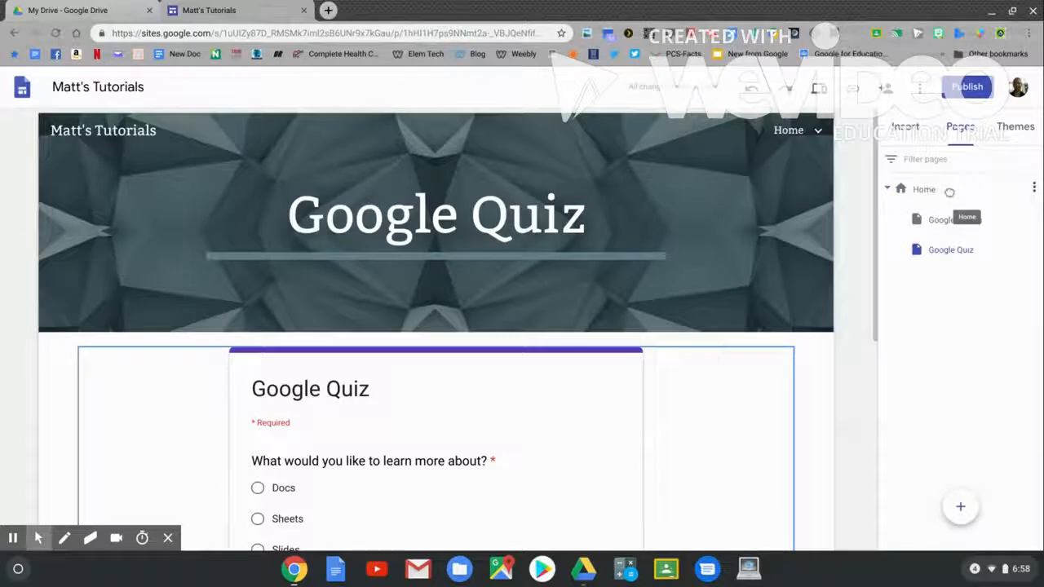
- Check the site's Home navigation by opening the Google Sheets subpage and the Google Quiz subpage
mouse_move(817, 134)
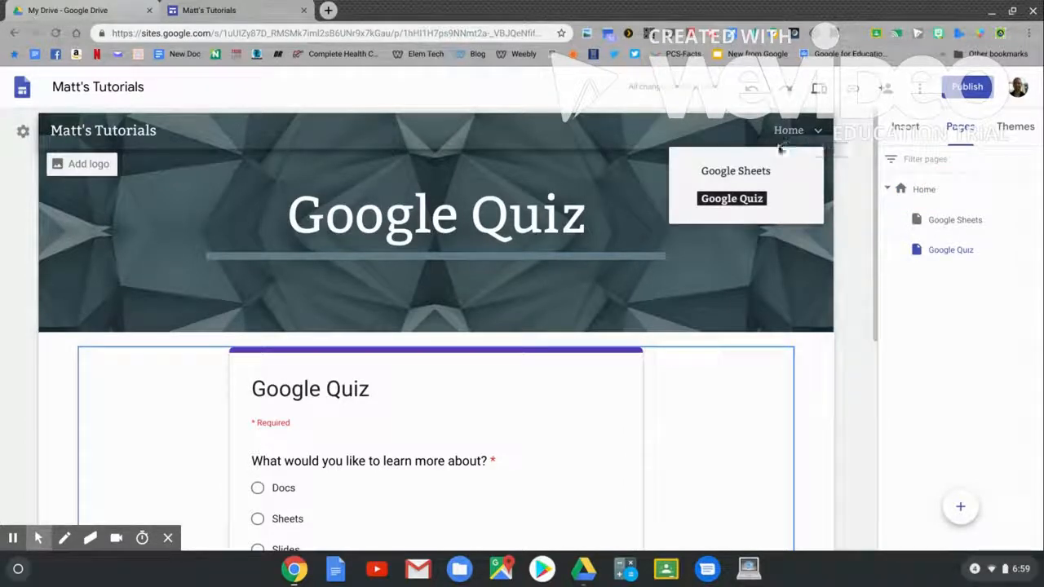
click(762, 173)
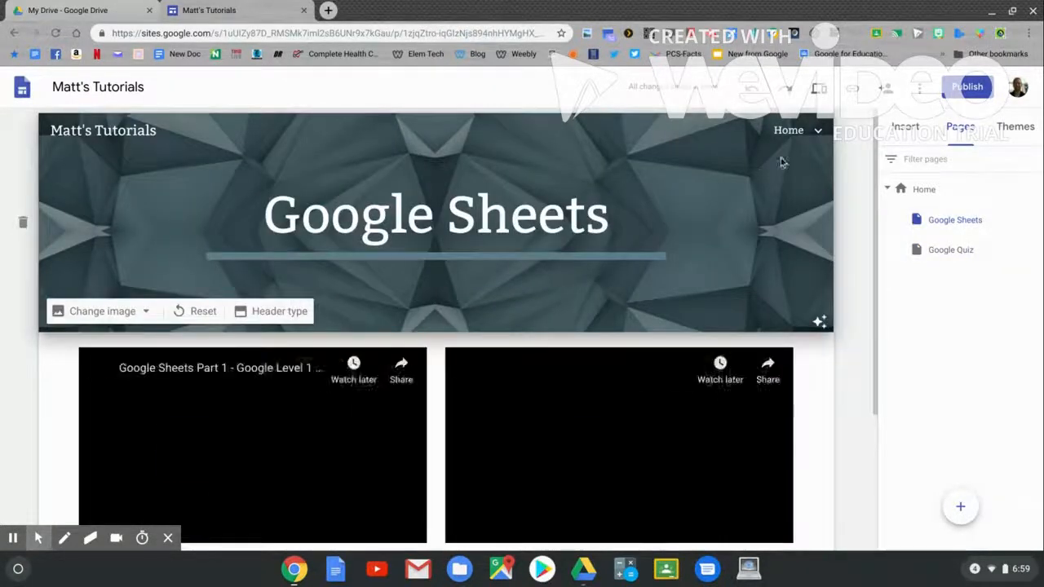
mouse_move(798, 144)
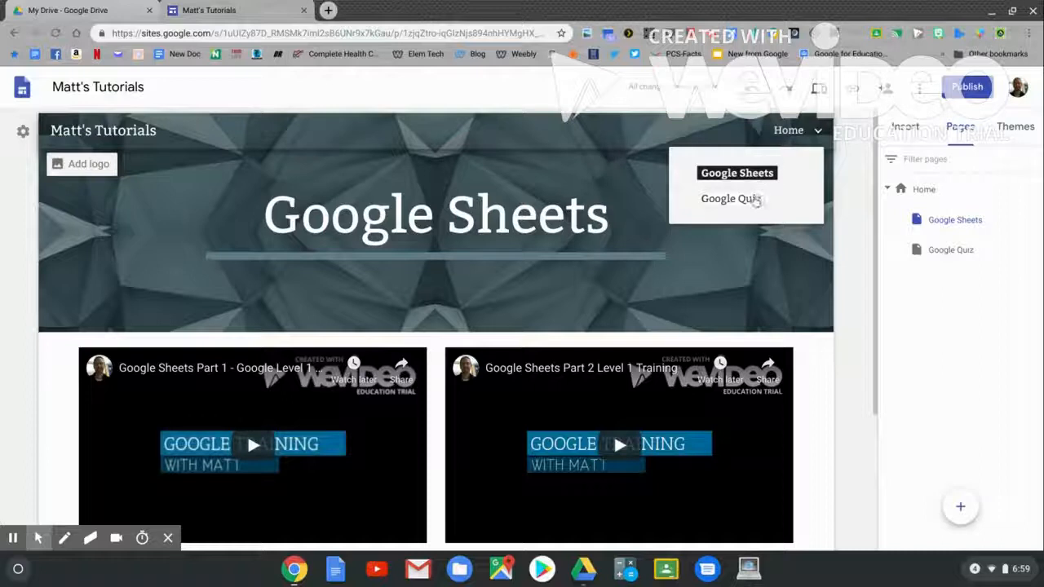
click(753, 198)
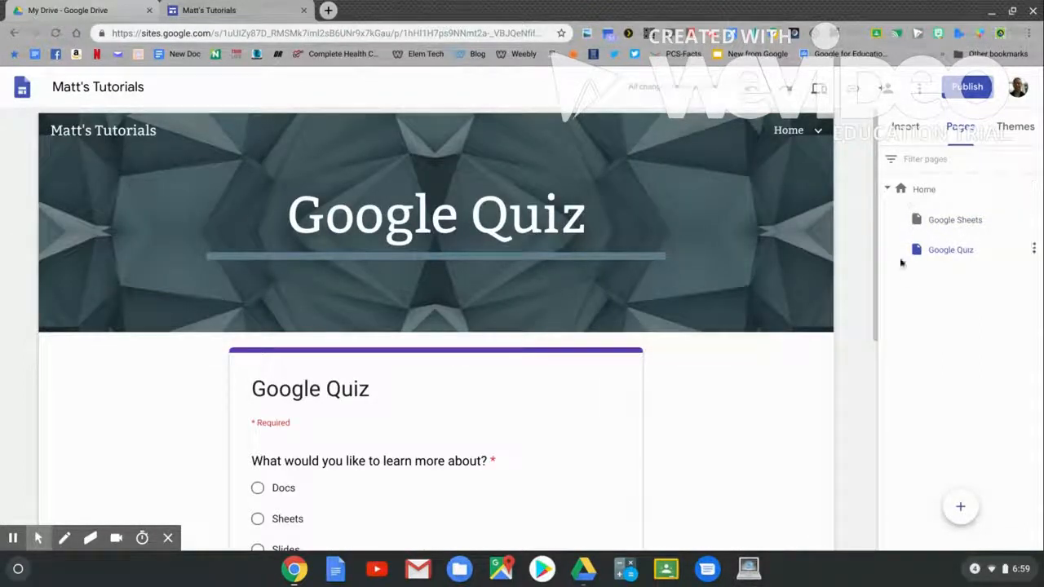
- Preview the site from the Home page and visit its Google Sheets and Google Quiz subpages
click(924, 194)
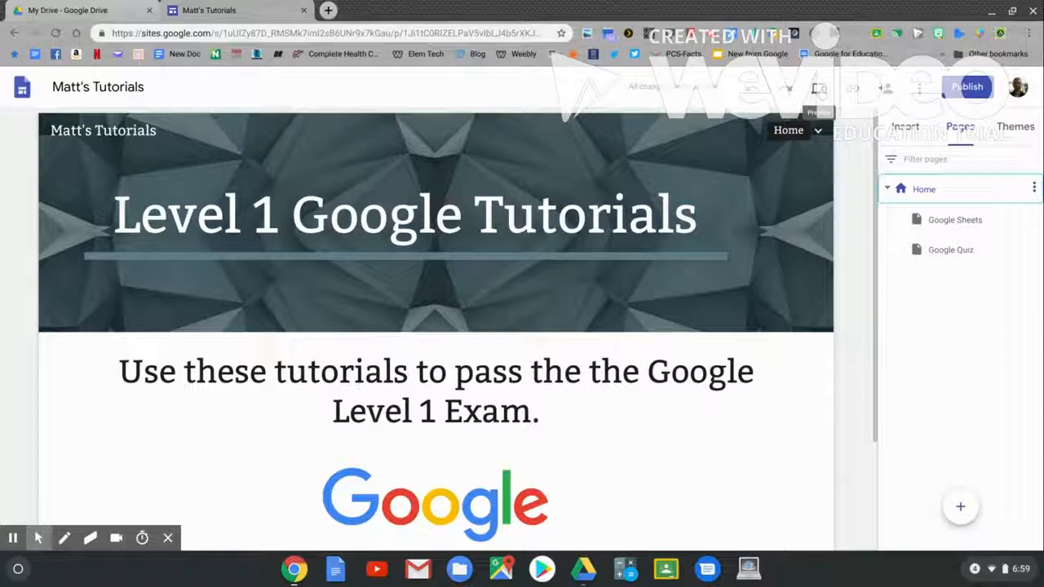
click(819, 88)
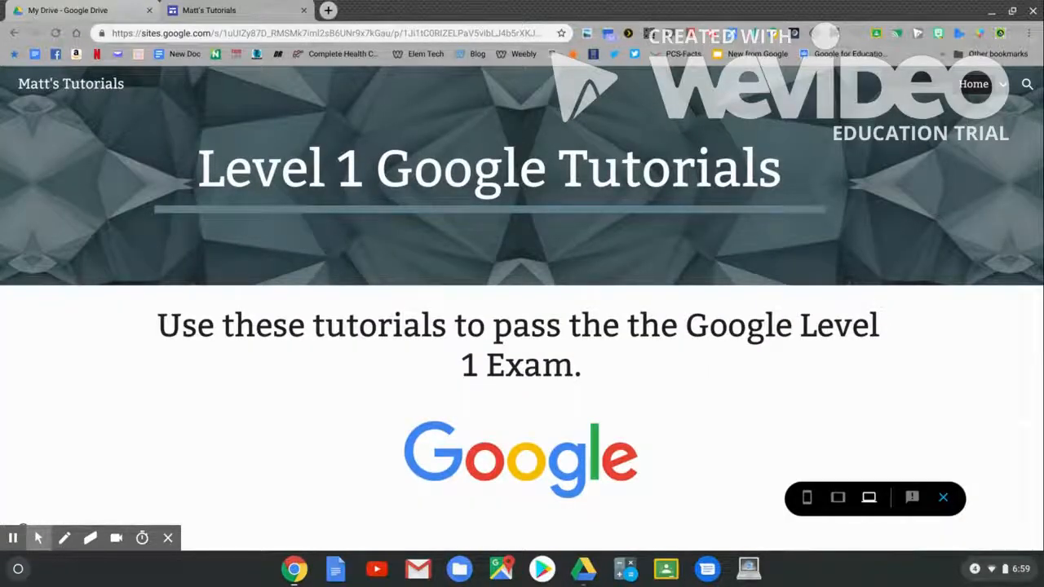
mouse_move(967, 88)
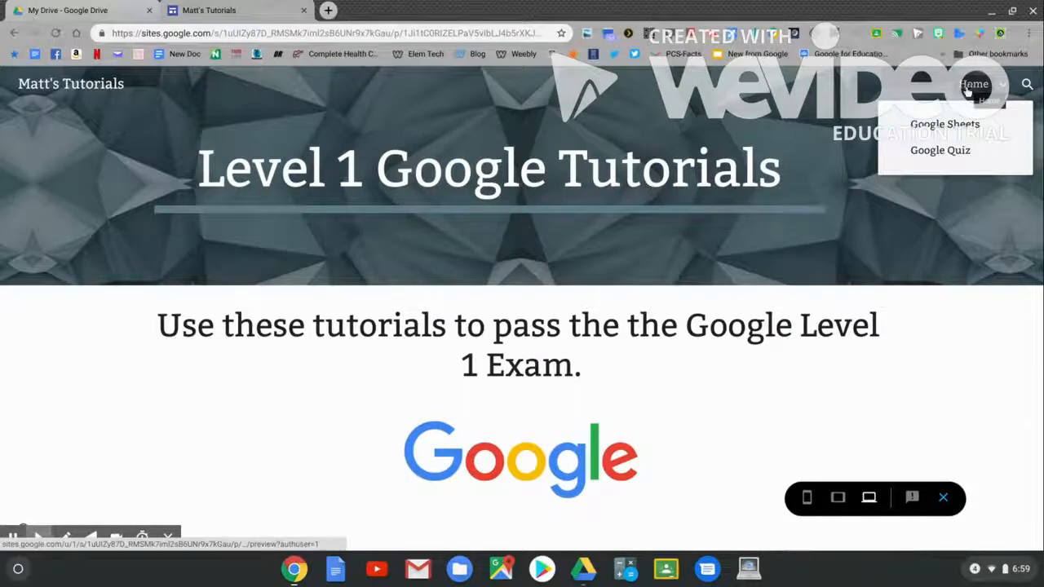
click(946, 125)
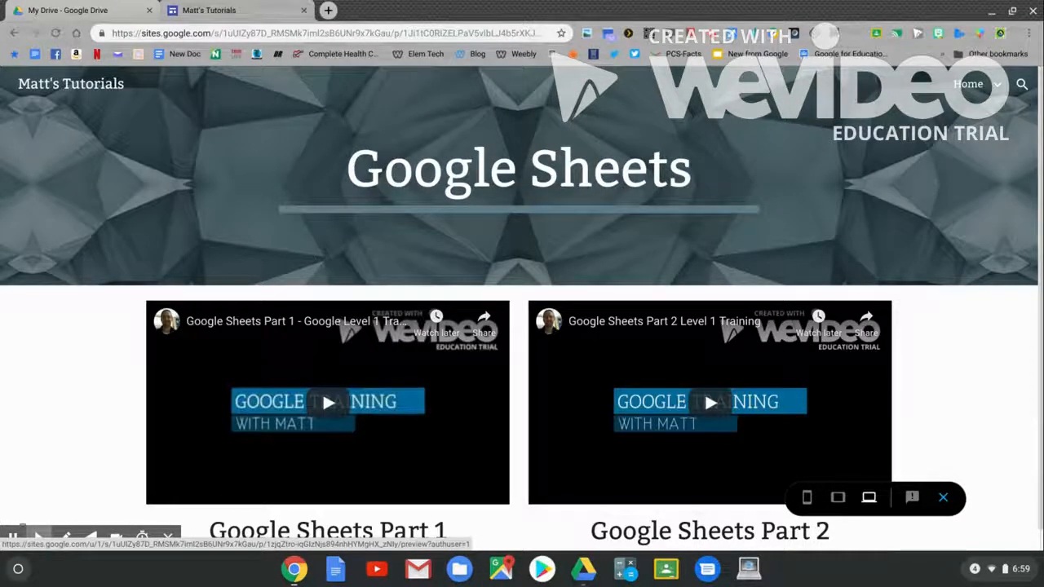
mouse_move(972, 91)
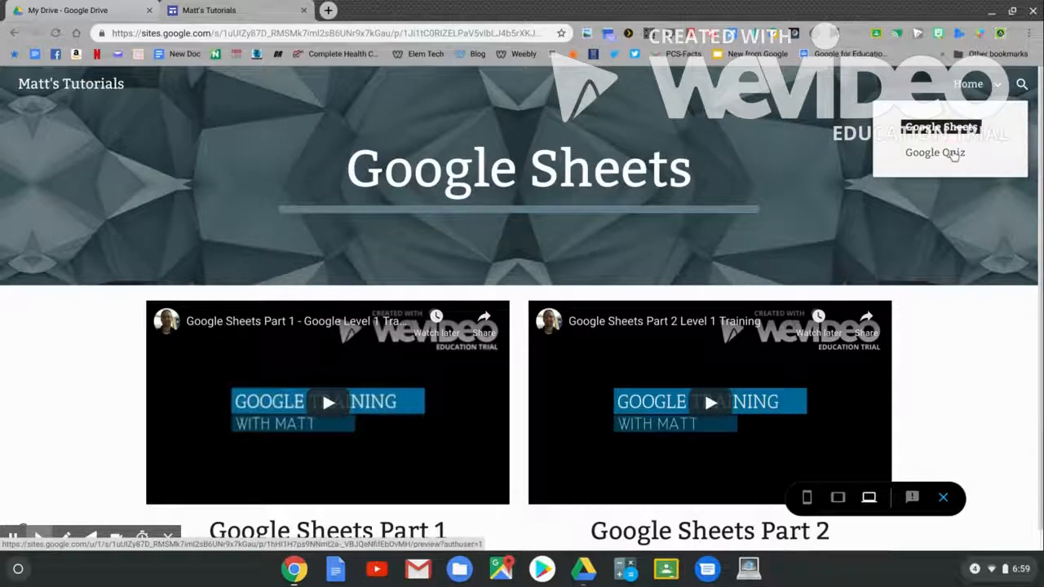
click(954, 155)
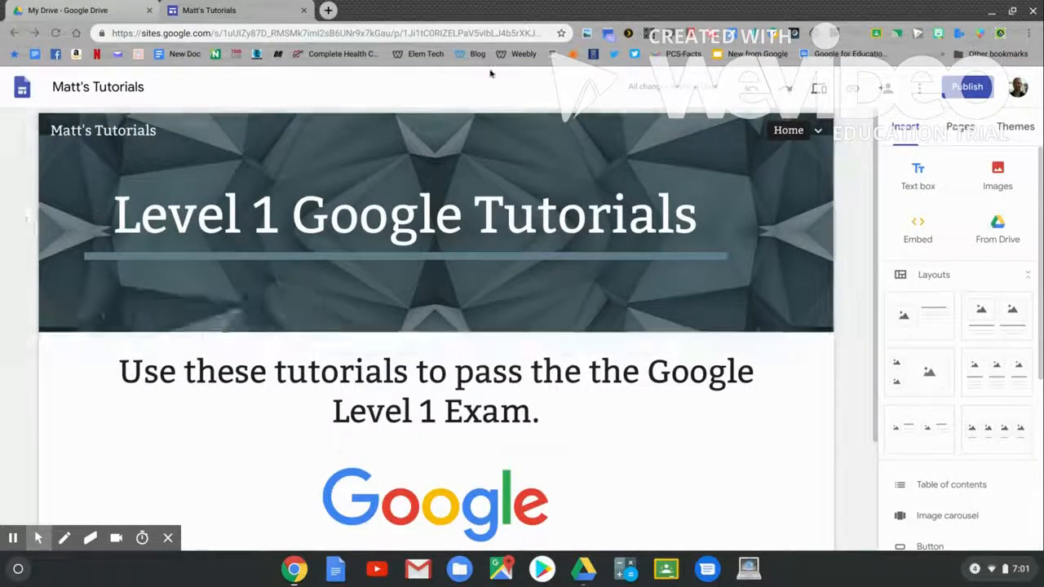
- Prepare to publish at the web address matts-tutorials and allow anyone to find and view the published version
click(971, 88)
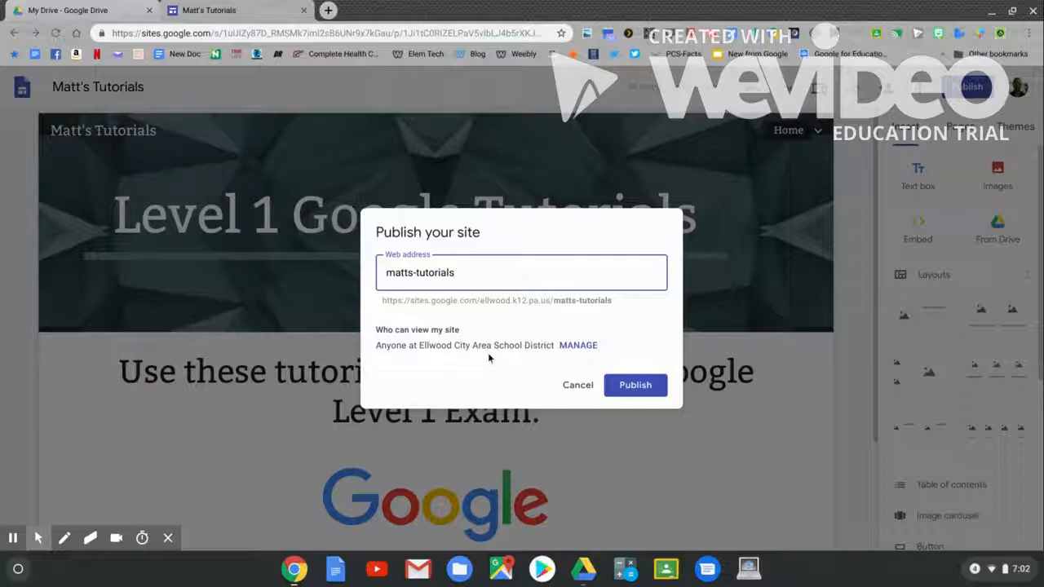
click(579, 346)
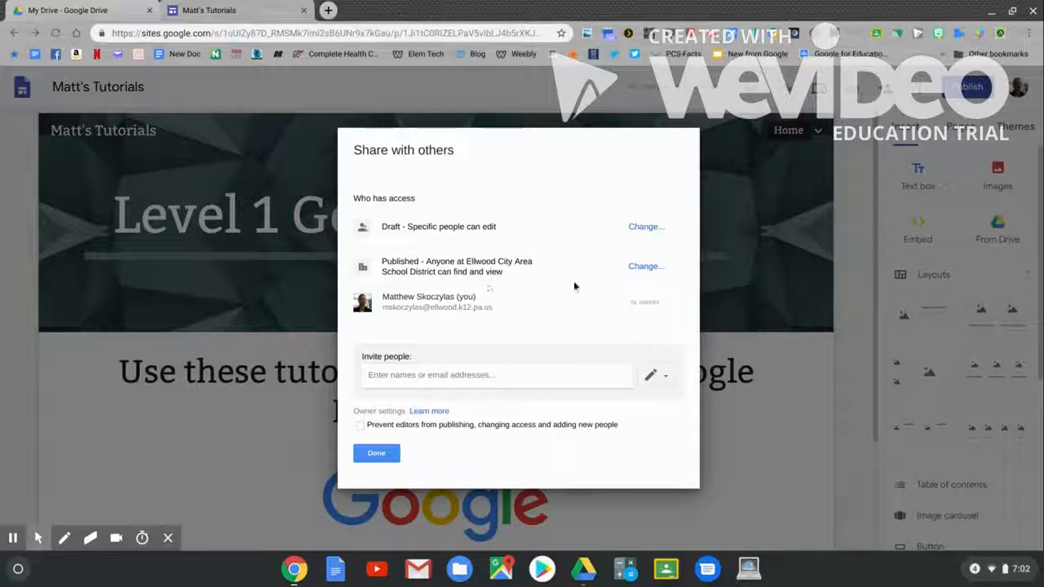
click(641, 267)
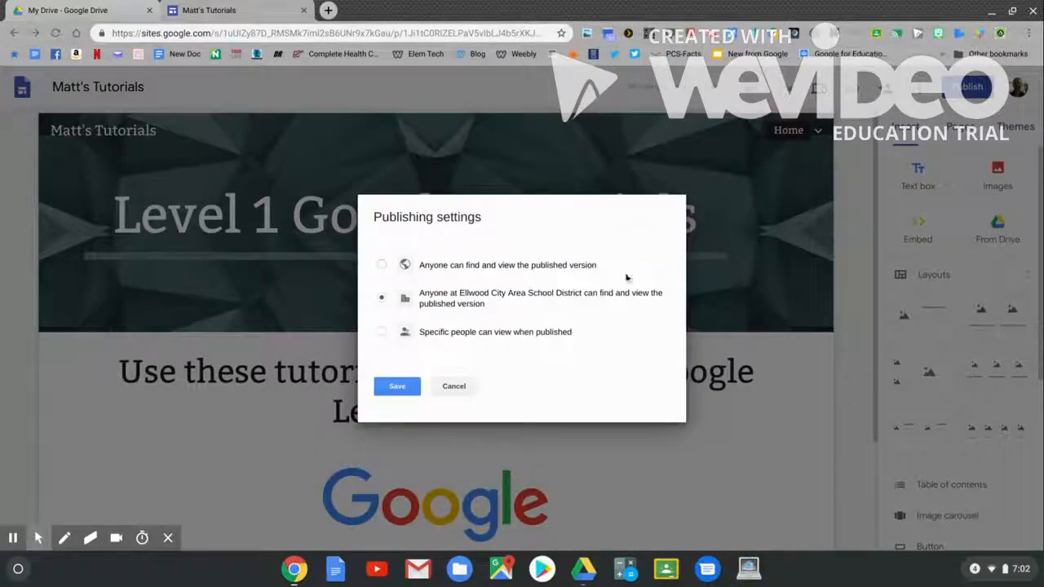
click(473, 266)
click(395, 386)
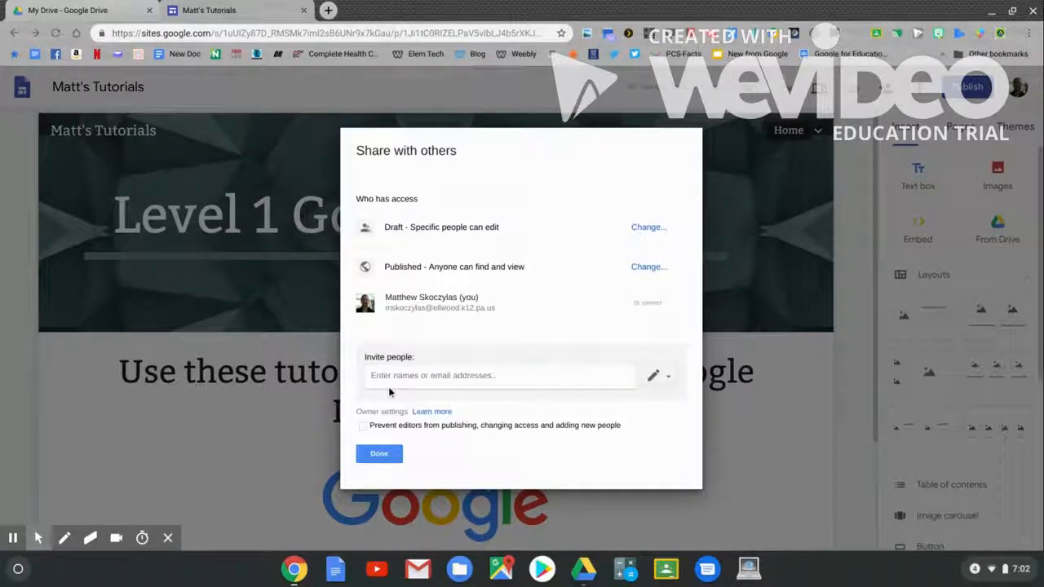
click(380, 454)
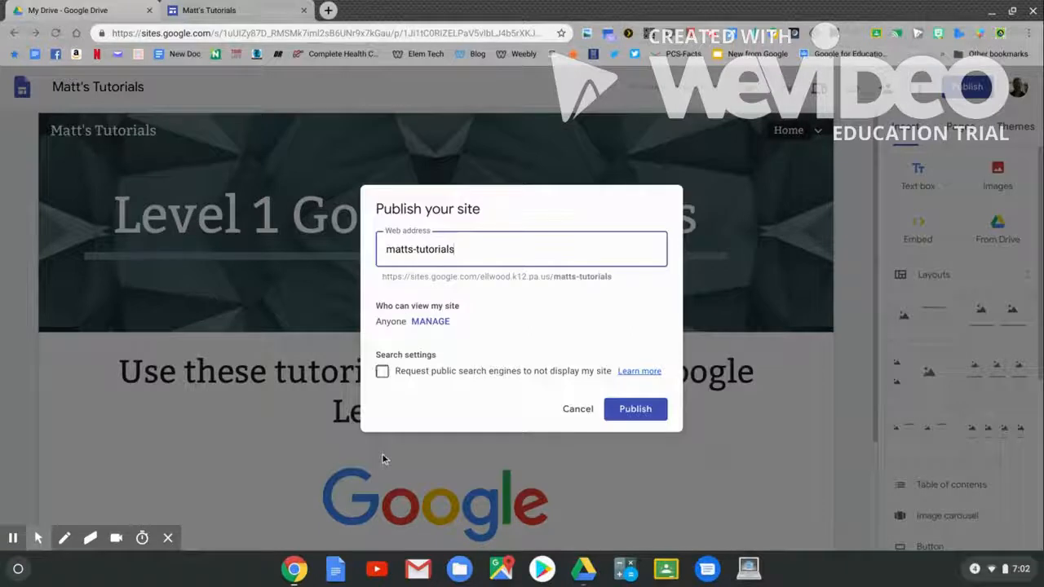